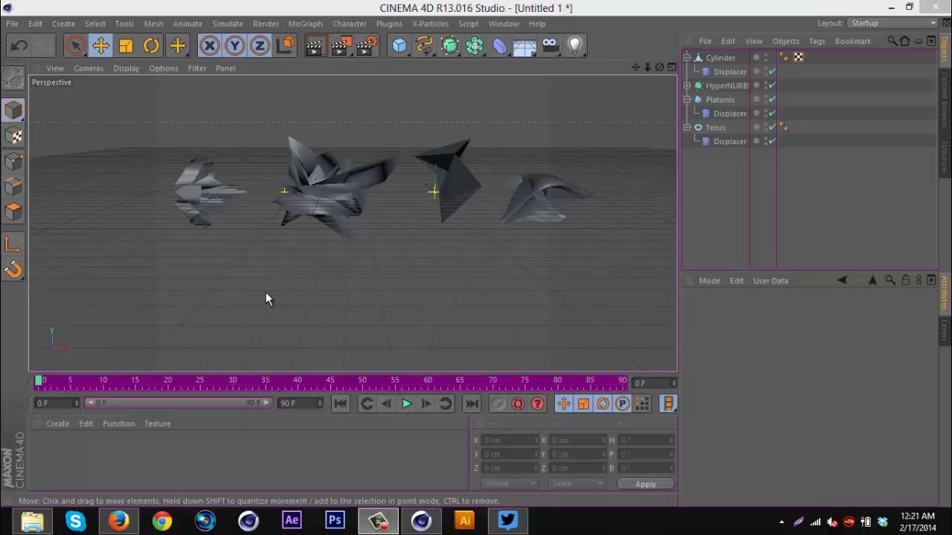
# Collapse the Cylinder, Platonic and Torus hierarchies in the object list.
pyautogui.click(687, 58)
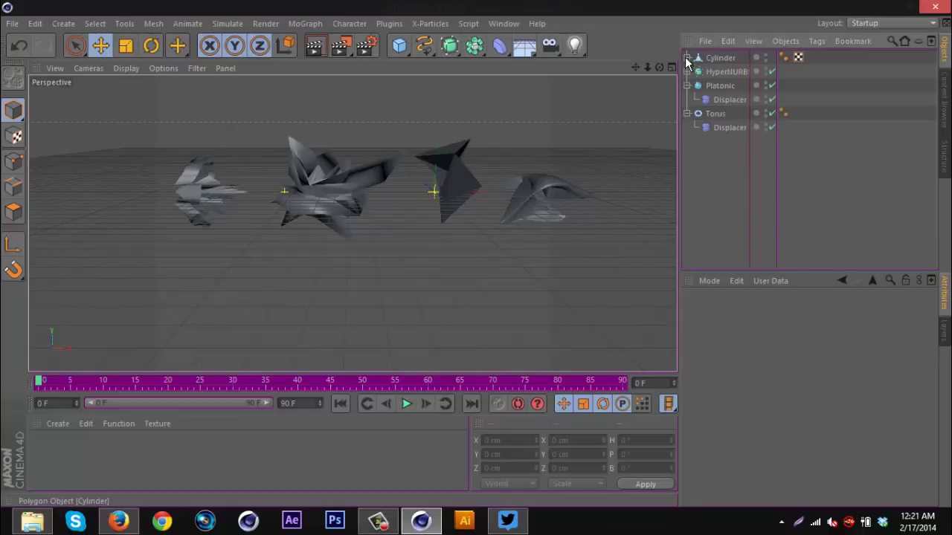
pyautogui.click(687, 85)
pyautogui.click(687, 100)
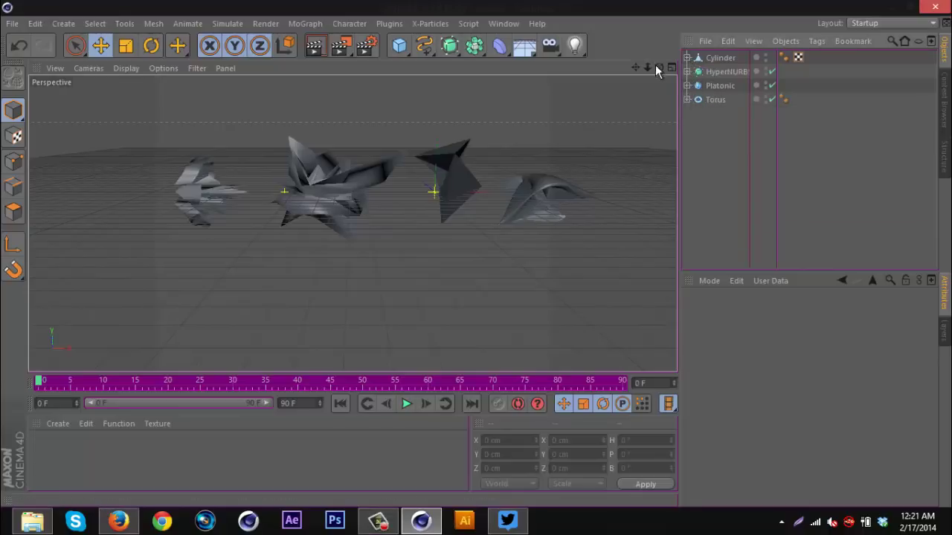
pyautogui.moveTo(657, 67); pyautogui.dragTo(484, 258)
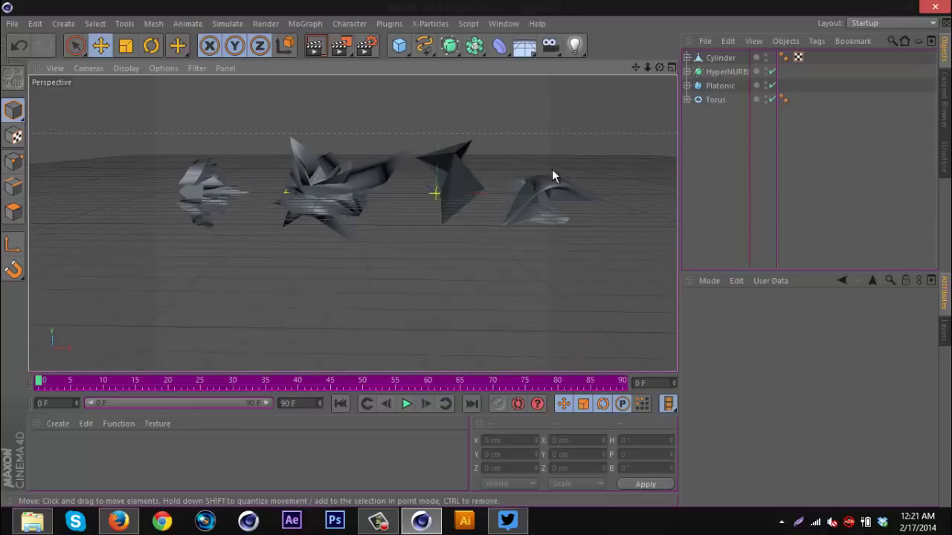
pyautogui.moveTo(638, 66); pyautogui.dragTo(171, 233)
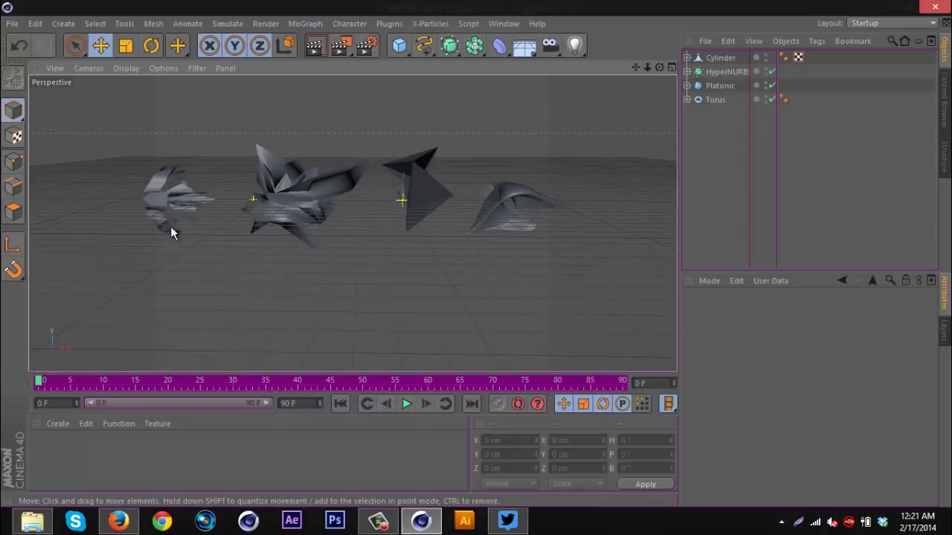
# Group the Cylinder, HyperNURBS, Platonic and Torus objects under one null and hide that null in the viewport.
pyautogui.click(721, 58)
pyautogui.keyDown('shift'); pyautogui.click(716, 99); pyautogui.keyUp('shift')
pyautogui.rightClick(716, 99)
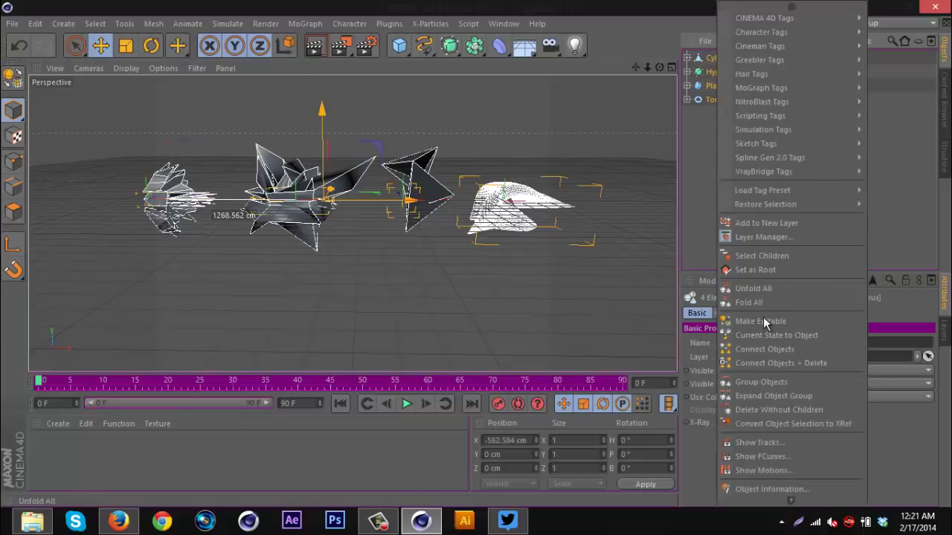
pyautogui.click(766, 382)
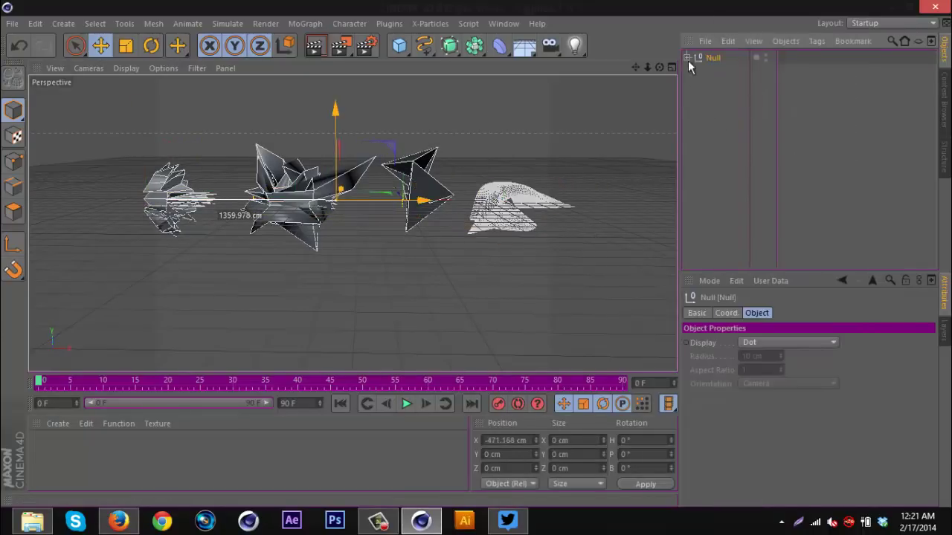
pyautogui.click(766, 57)
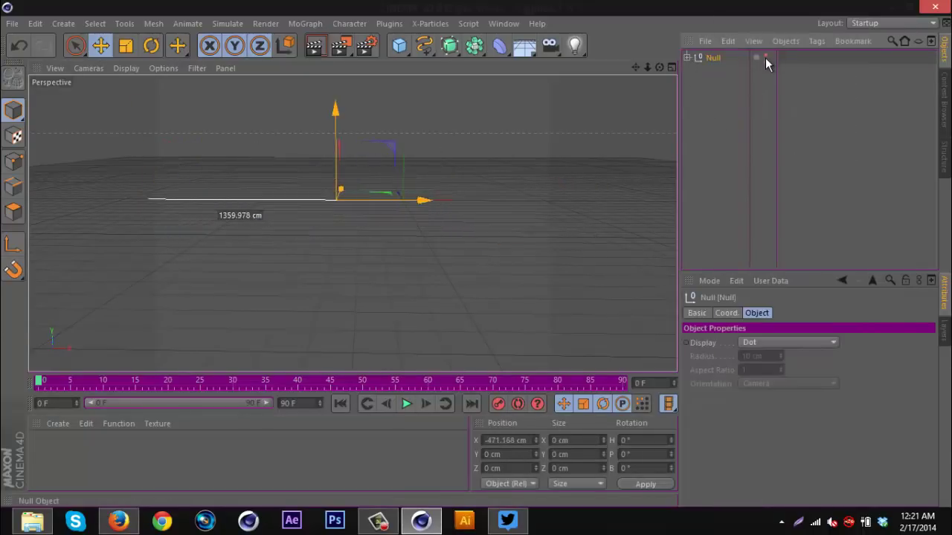
# Add a Cylinder primitive to the scene and set its orientation to +X.
pyautogui.click(400, 47)
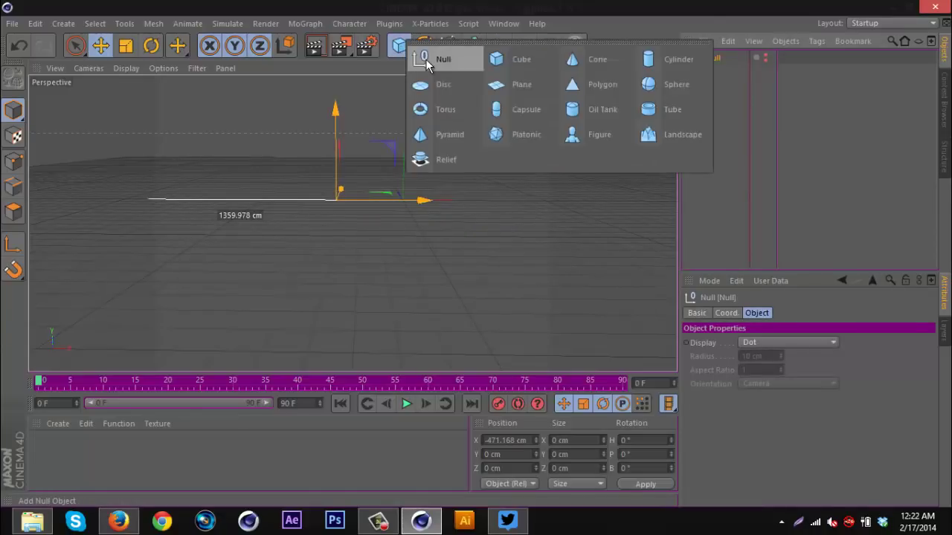
pyautogui.click(646, 69)
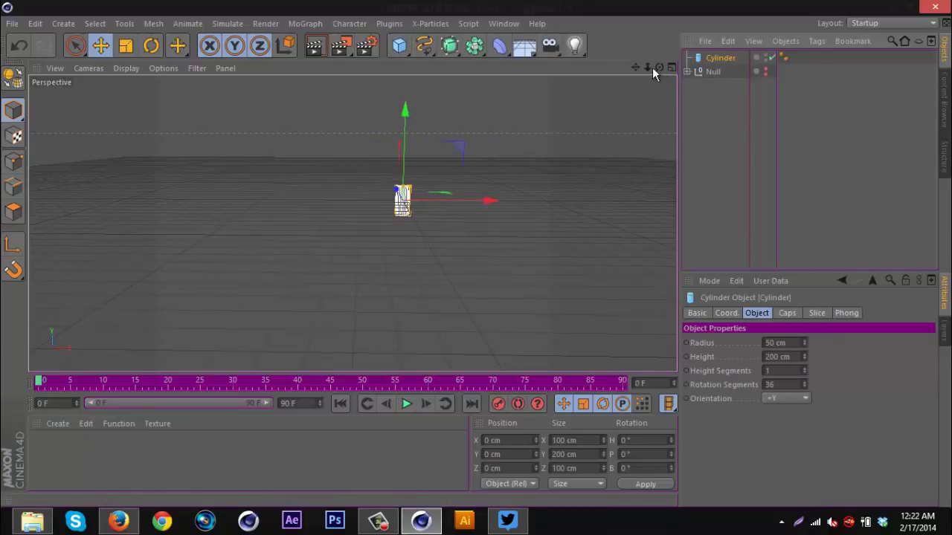
pyautogui.scroll(3, 478, 261)
pyautogui.keyDown('alt'); pyautogui.moveTo(476, 260); pyautogui.dragTo(395, 272, button='middle'); pyautogui.keyUp('alt')
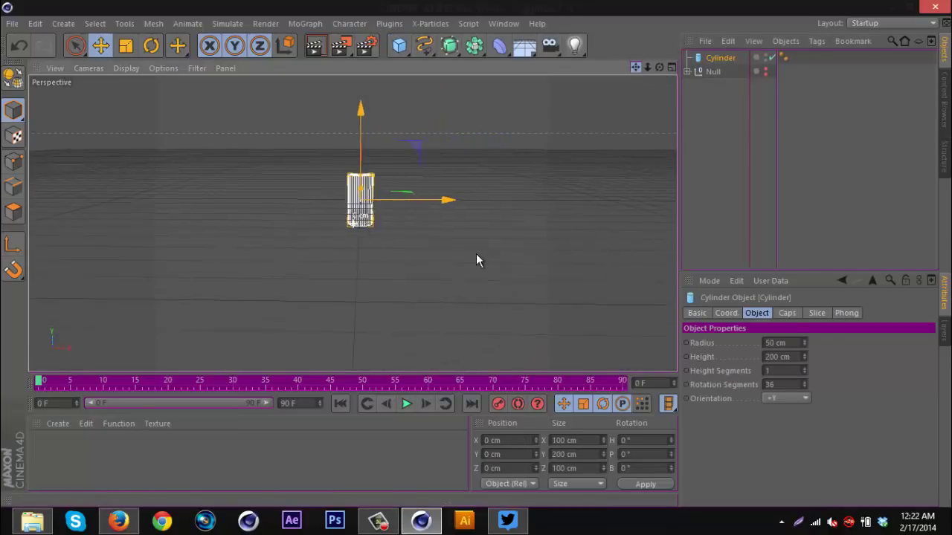
pyautogui.click(790, 397)
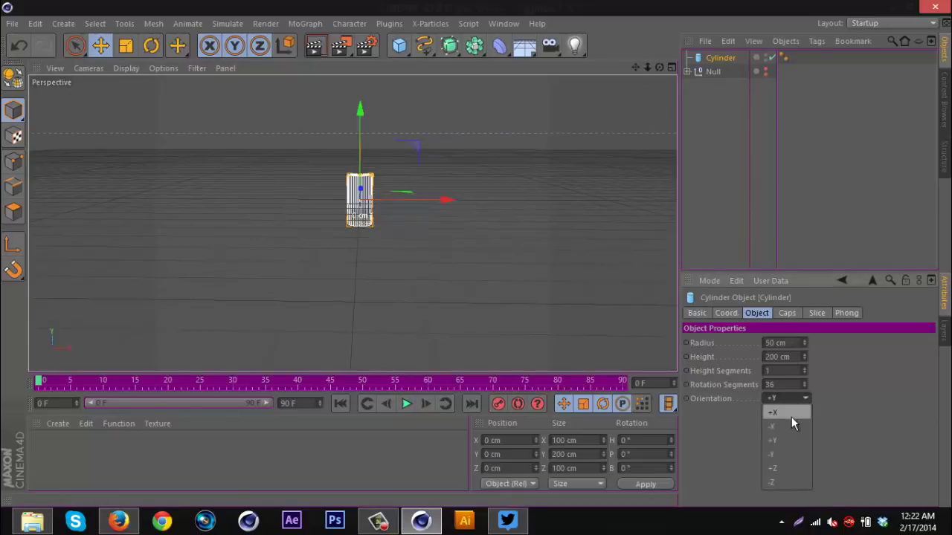
pyautogui.click(791, 415)
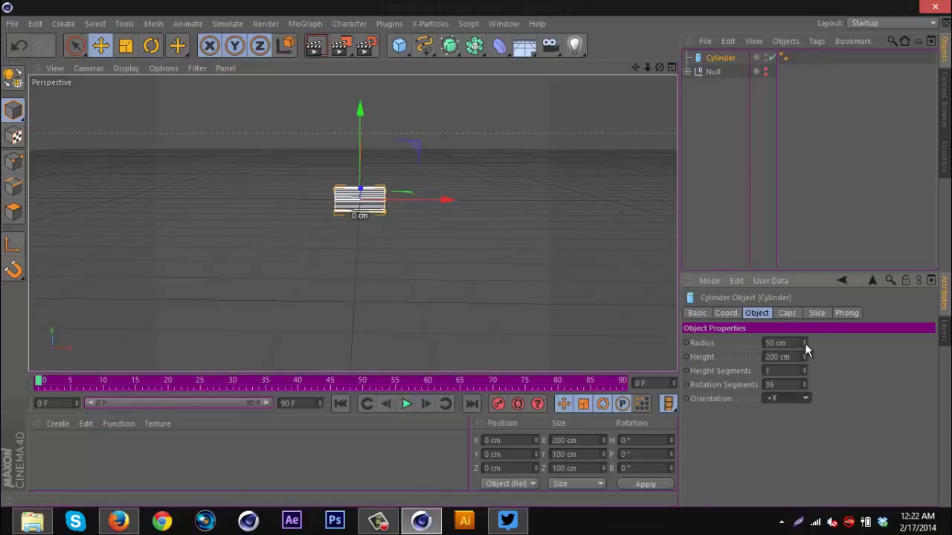
# Set the cylinder's height segments to 4 and make the cylinder editable.
pyautogui.click(804, 368)
pyautogui.click(804, 368)
pyautogui.click(804, 367)
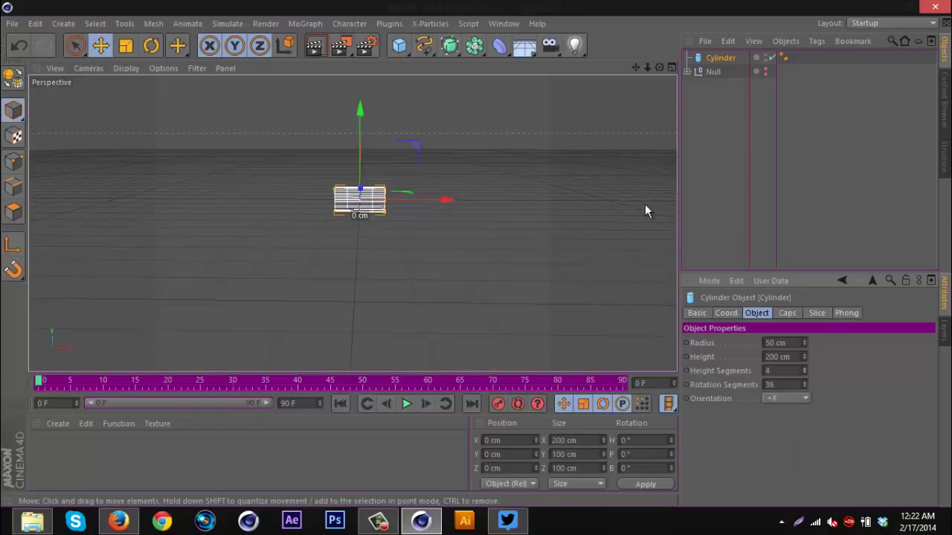
pyautogui.scroll(4, 480, 253)
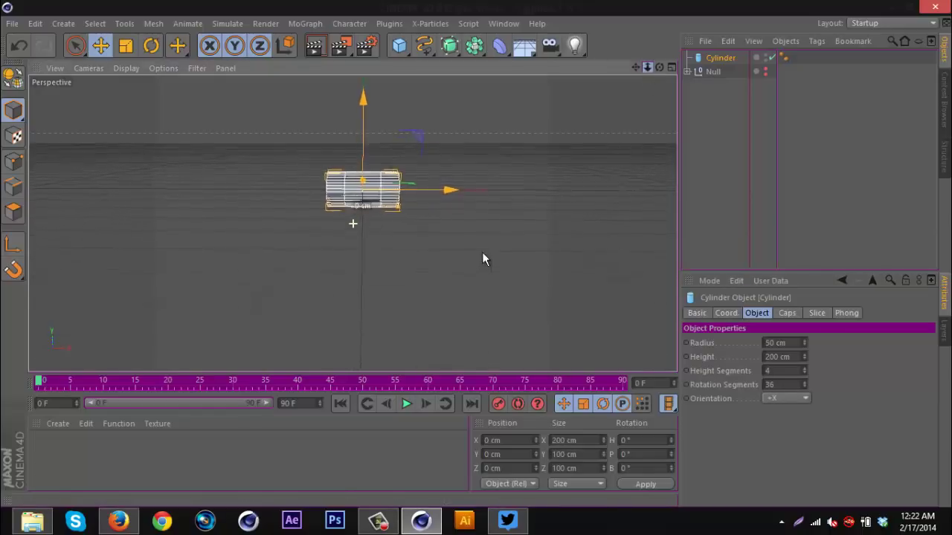
pyautogui.moveTo(659, 67); pyautogui.dragTo(477, 253)
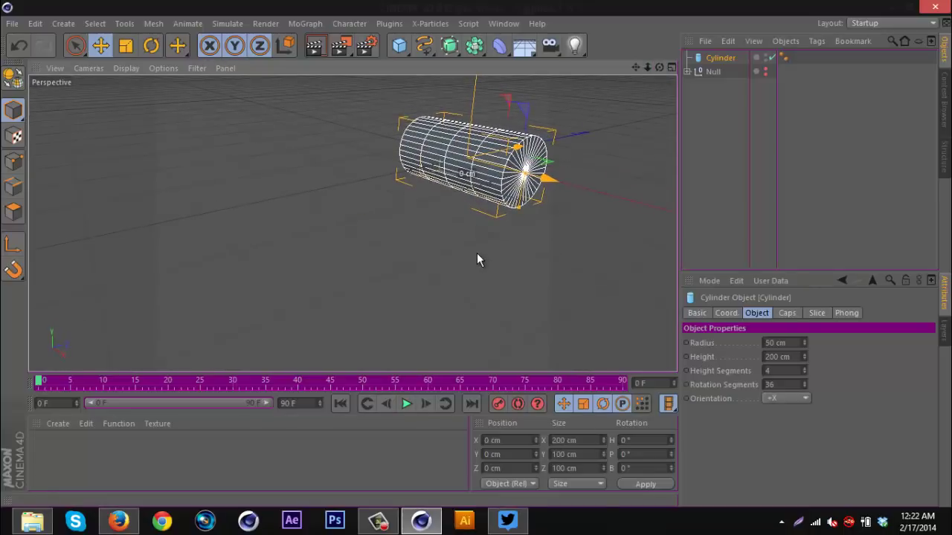
pyautogui.press('c')
pyautogui.moveTo(635, 67); pyautogui.dragTo(469, 253)
# Try deleting the cap polygons at the cylinder's +X end, using Live Selection in polygon mode.
pyautogui.click(76, 47)
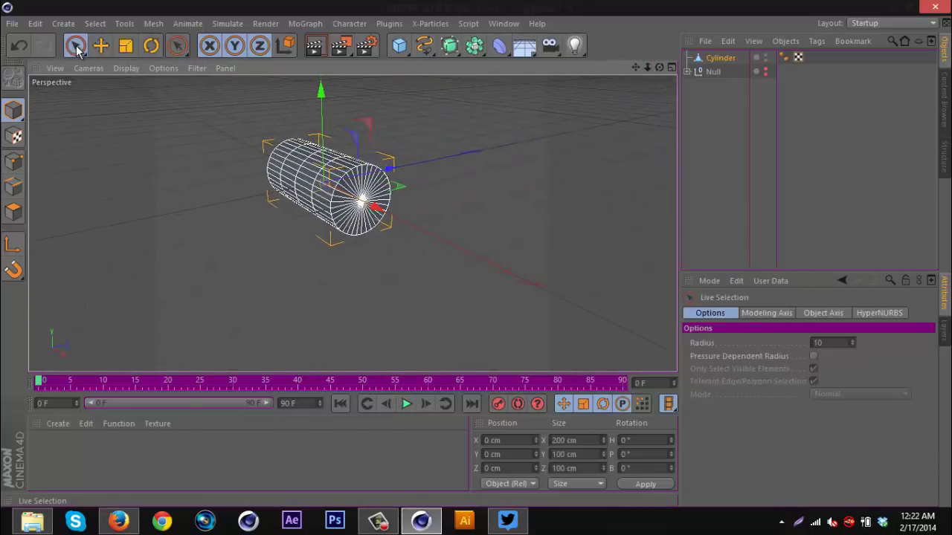
pyautogui.click(13, 212)
pyautogui.click(360, 195)
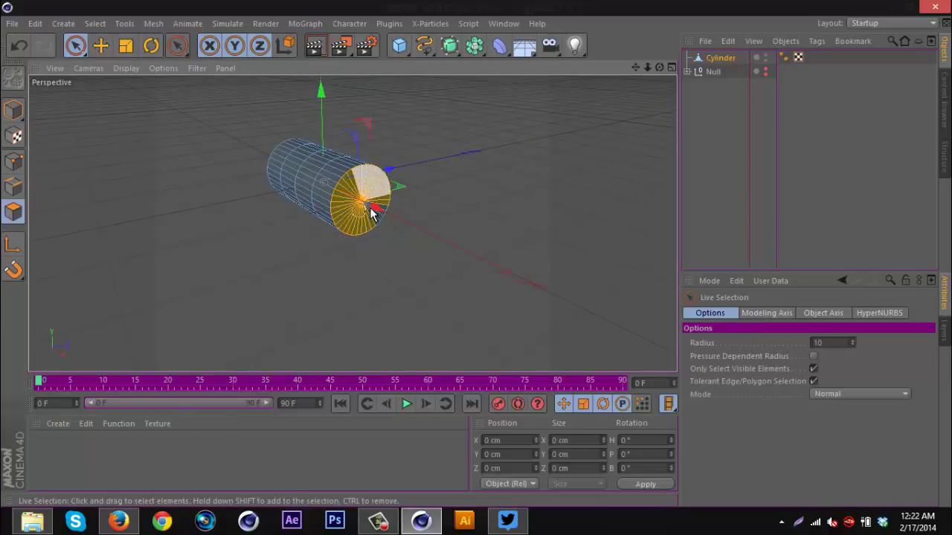
pyautogui.press('Delete')
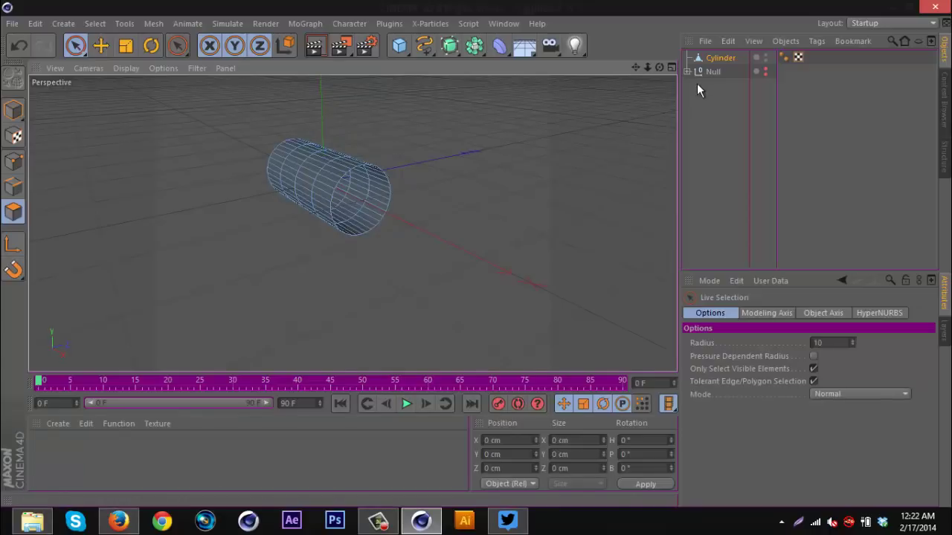
pyautogui.keyDown('alt'); pyautogui.moveTo(477, 254); pyautogui.dragTo(475, 254); pyautogui.keyUp('alt')
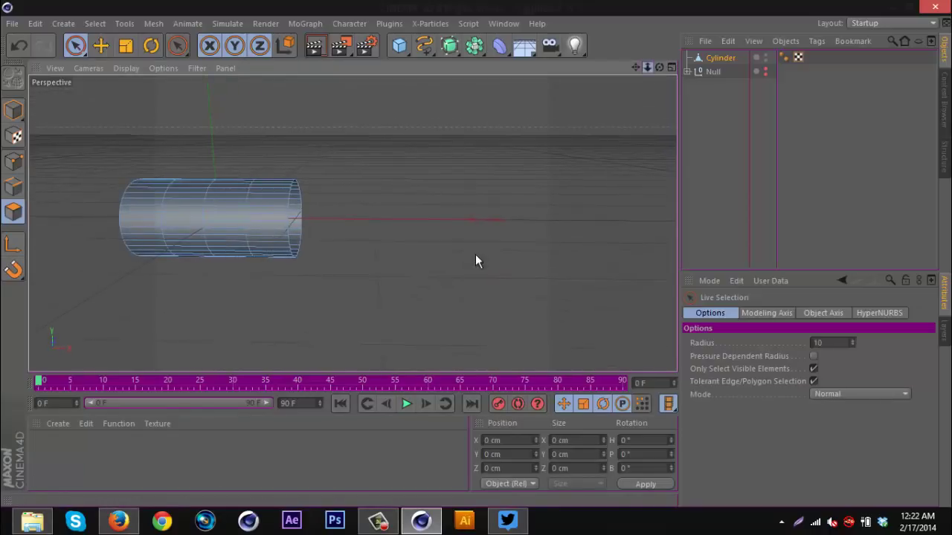
pyautogui.hotkey('ctrl', 'z')
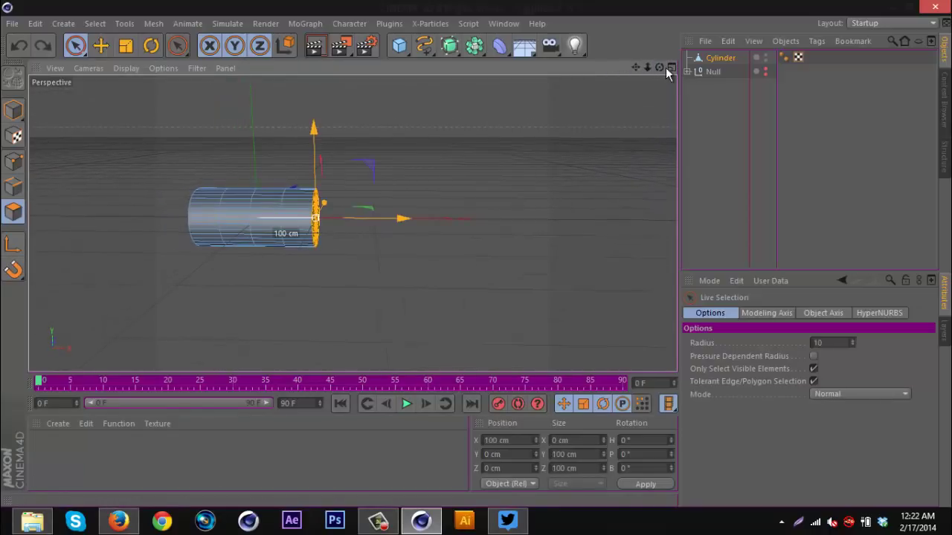
# Delete the cap polygons at the cylinder's -X end.
pyautogui.moveTo(659, 67); pyautogui.dragTo(518, 140)
pyautogui.click(199, 234)
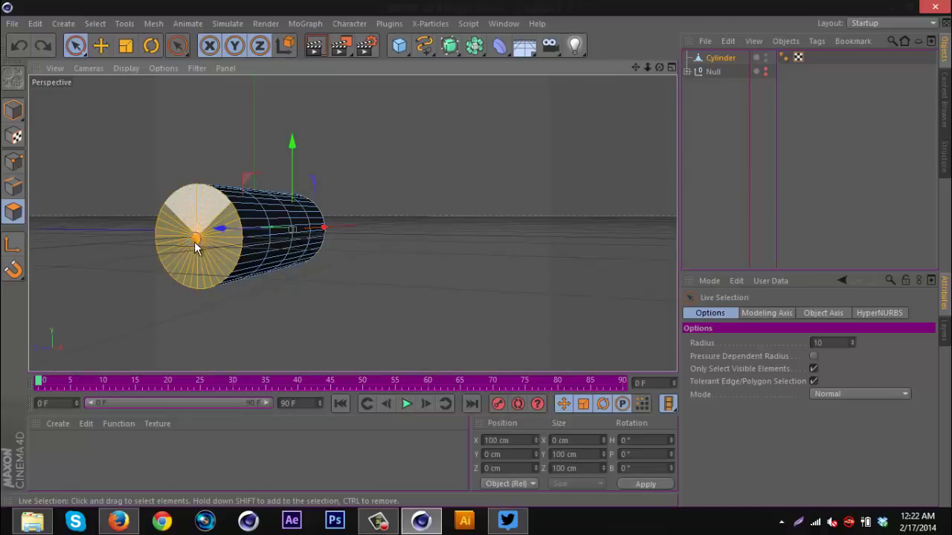
pyautogui.press('Delete')
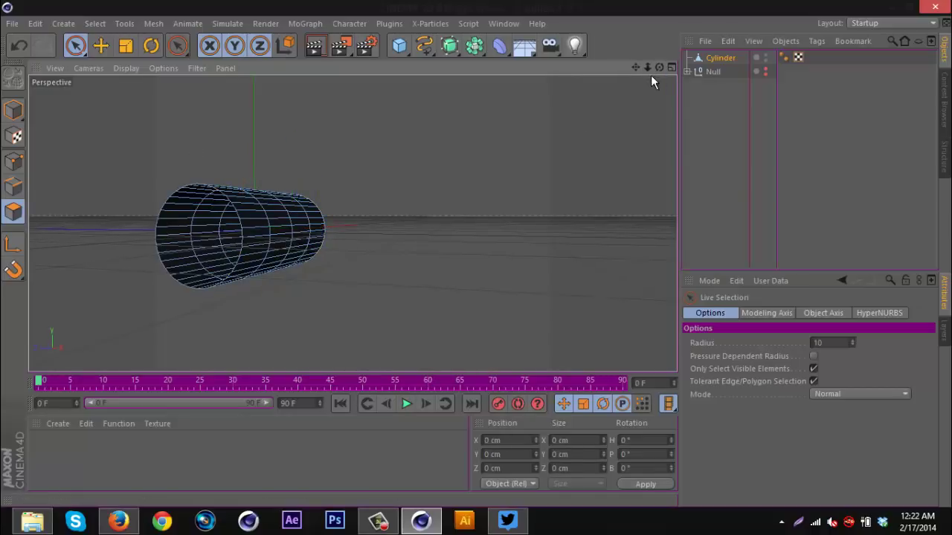
# Add a Displacer deformer and make it a child of the Cylinder.
pyautogui.moveTo(659, 67); pyautogui.dragTo(477, 253)
pyautogui.moveTo(636, 67); pyautogui.dragTo(479, 253)
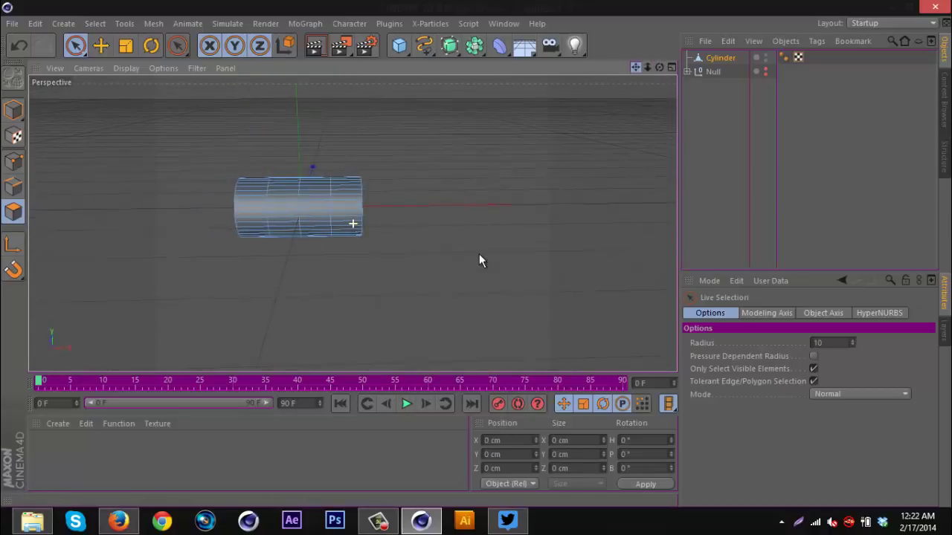
pyautogui.click(502, 46)
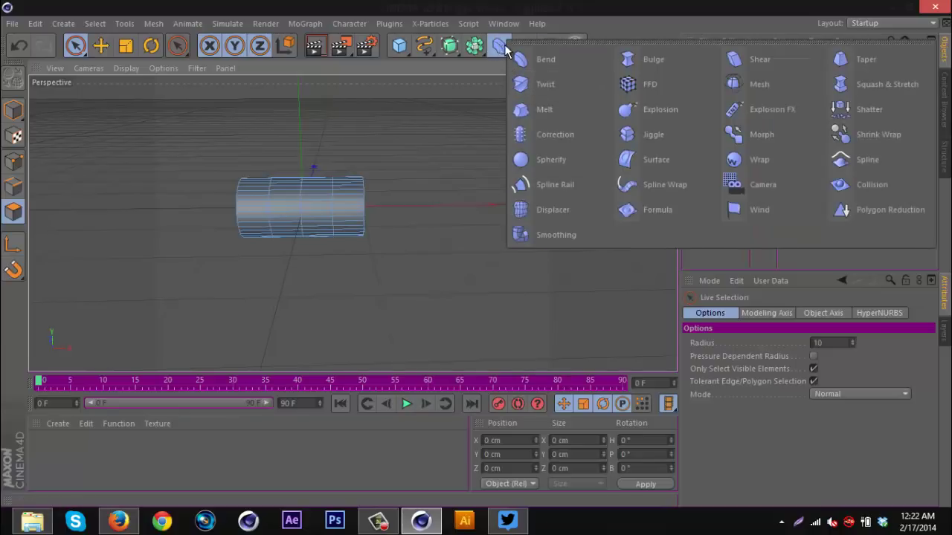
pyautogui.click(548, 209)
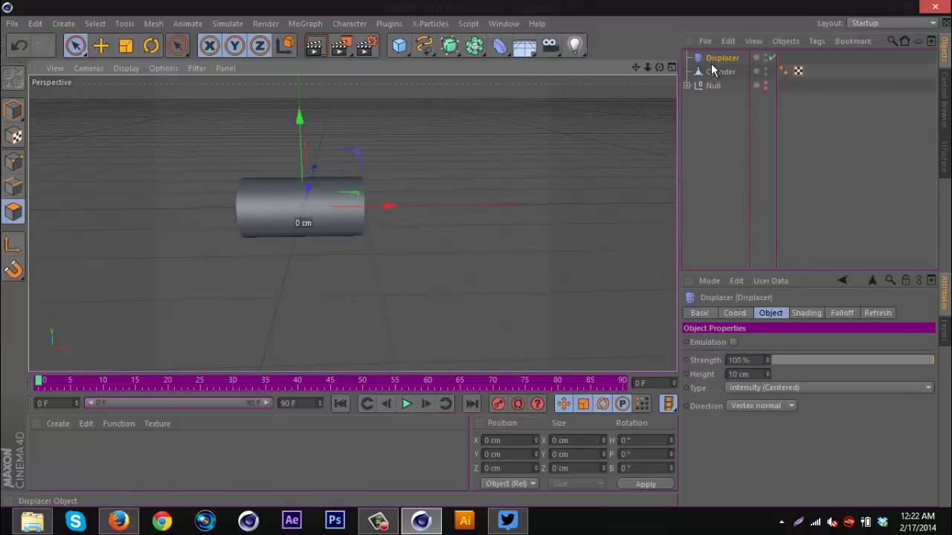
pyautogui.moveTo(719, 60); pyautogui.dragTo(719, 72)
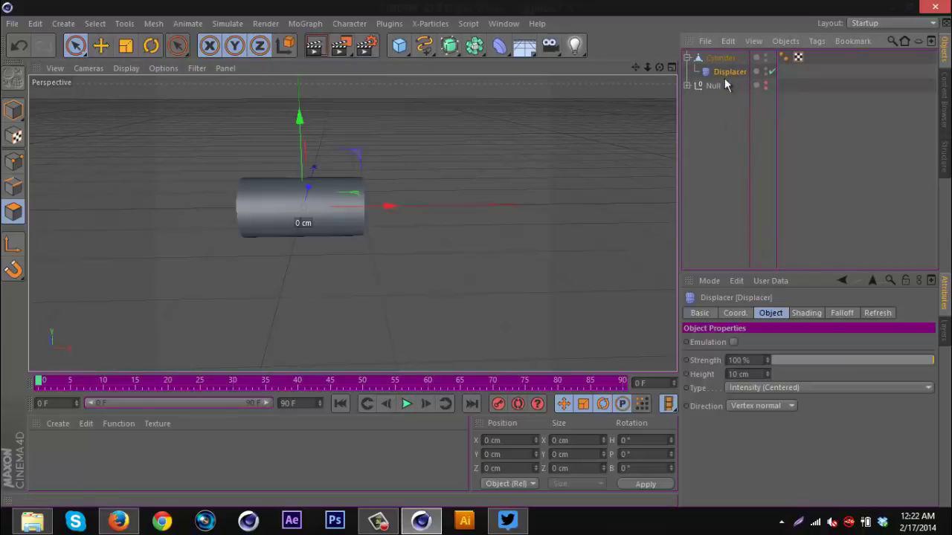
# Load a Noise shader into the Displacer's shading.
pyautogui.click(806, 314)
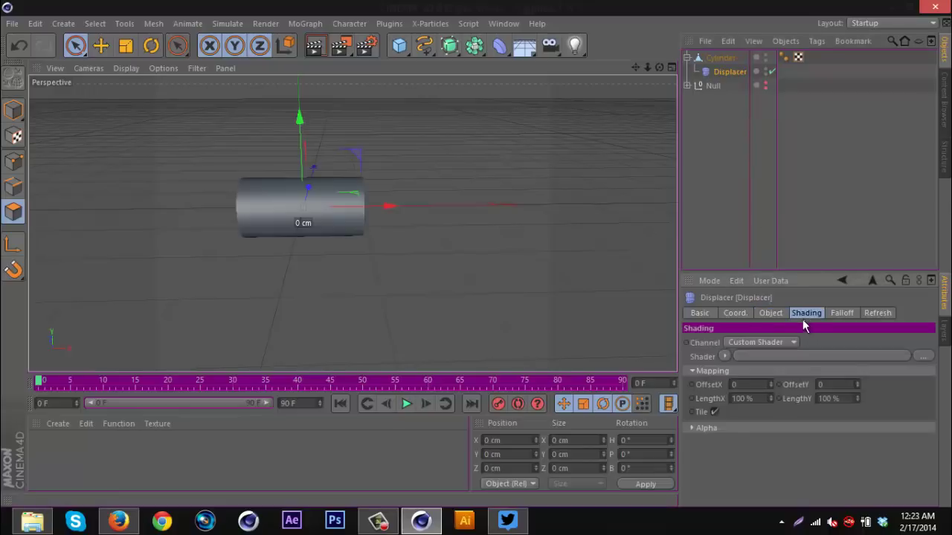
pyautogui.click(726, 357)
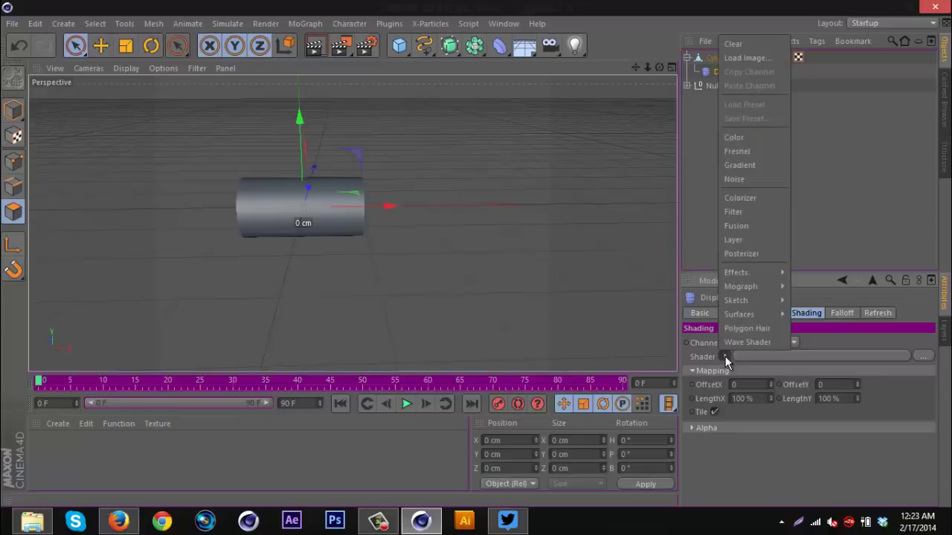
pyautogui.click(740, 178)
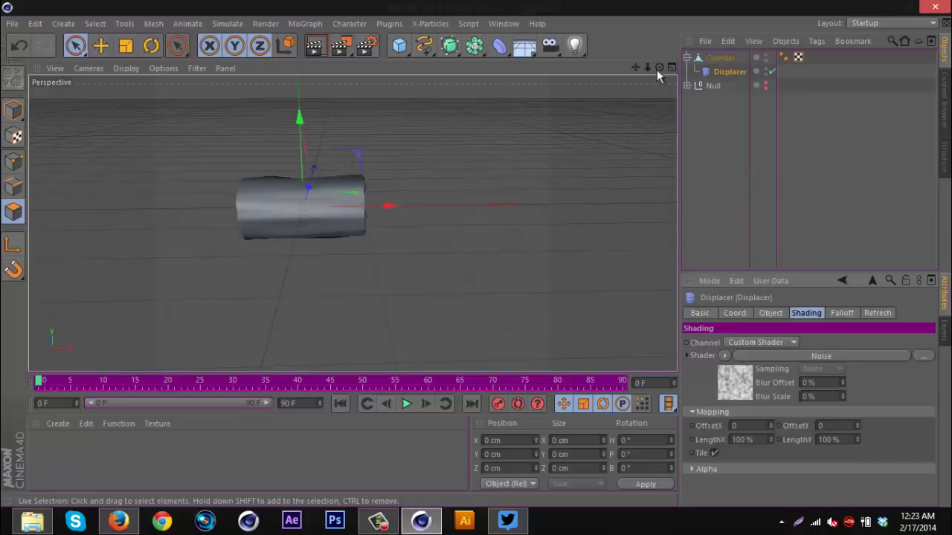
# Raise the Displacer's height to 374 cm.
pyautogui.moveTo(645, 68); pyautogui.dragTo(750, 206)
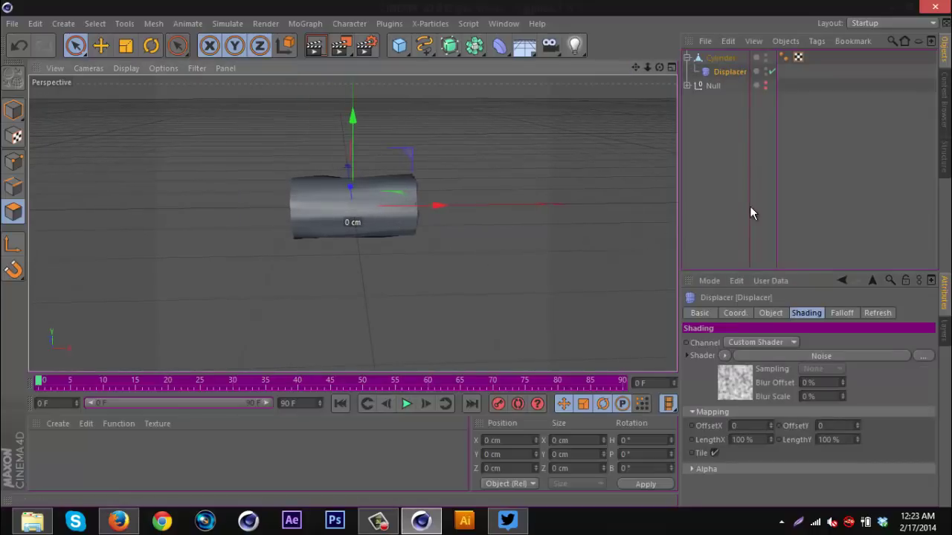
pyautogui.click(774, 313)
pyautogui.moveTo(767, 374)
pyautogui.mouseDown()
pyautogui.moveTo(764, 364)
pyautogui.moveTo(767, 374)
pyautogui.mouseUp()
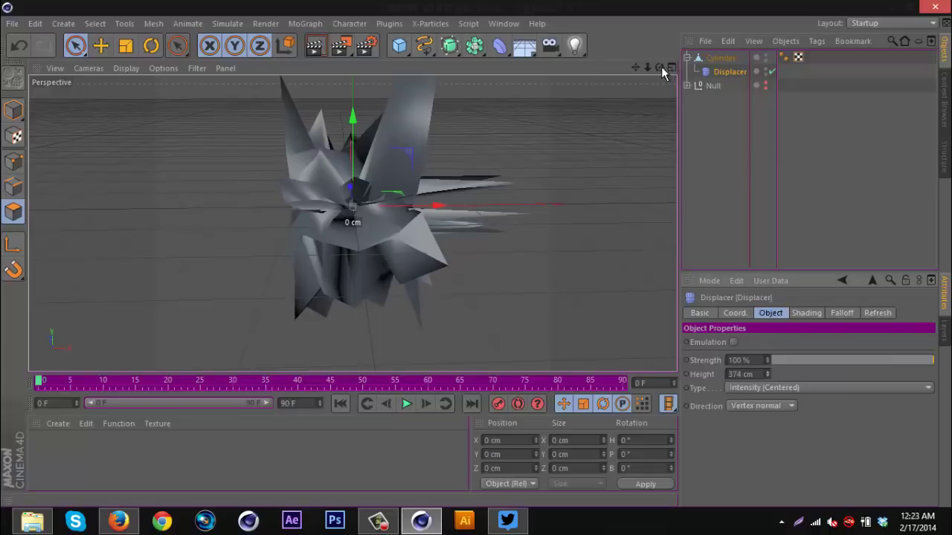
# Set the Displacer's type to RGB (XYZ Local) and view the deformed cylinder along its X axis.
pyautogui.moveTo(660, 68); pyautogui.dragTo(482, 253)
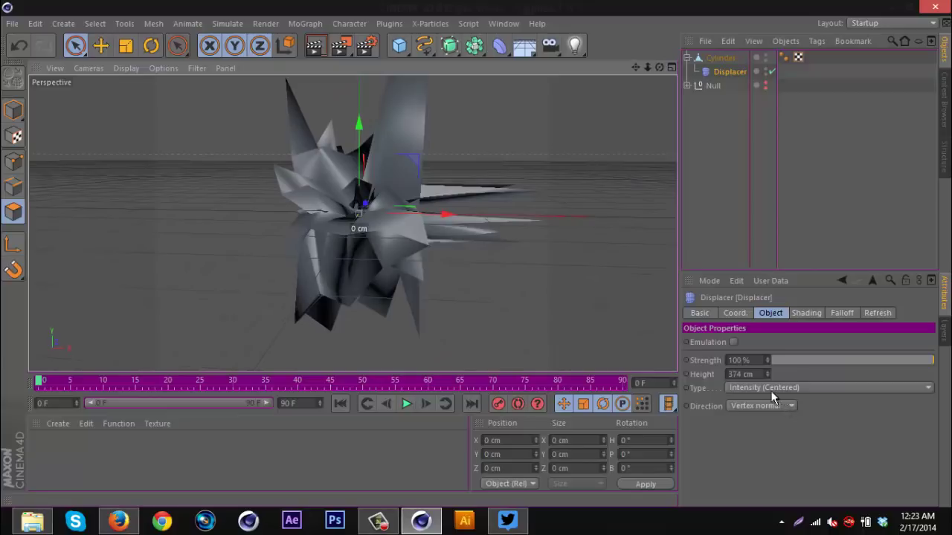
pyautogui.click(792, 390)
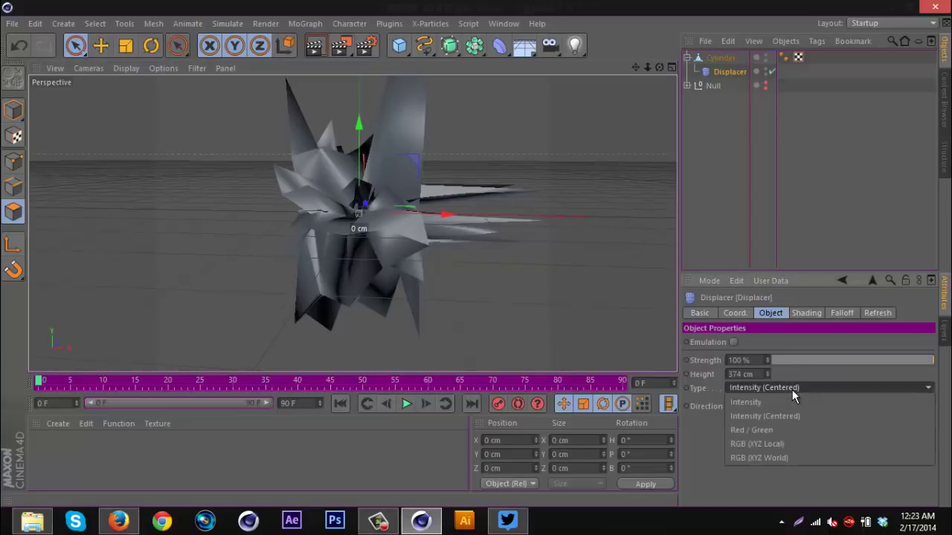
pyautogui.click(794, 444)
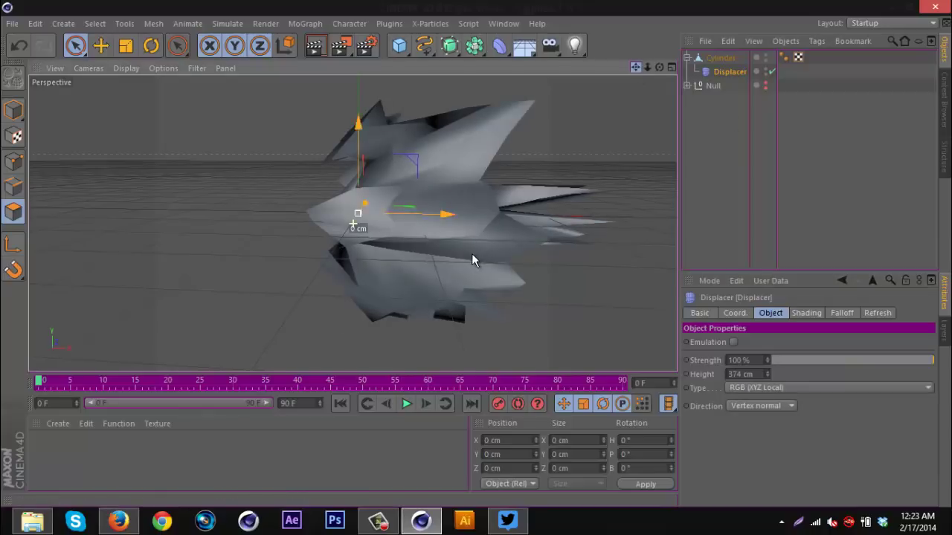
pyautogui.moveTo(659, 68); pyautogui.dragTo(629, 72)
pyautogui.moveTo(455, 266); pyautogui.dragTo(405, 252)
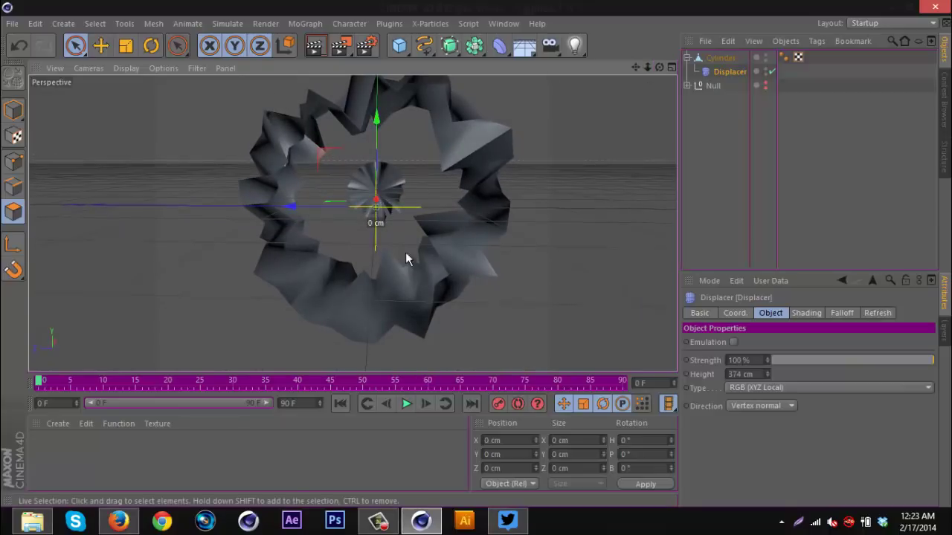
# Duplicate the deformed Cylinder together with its Displacer.
pyautogui.moveTo(660, 69); pyautogui.dragTo(638, 66)
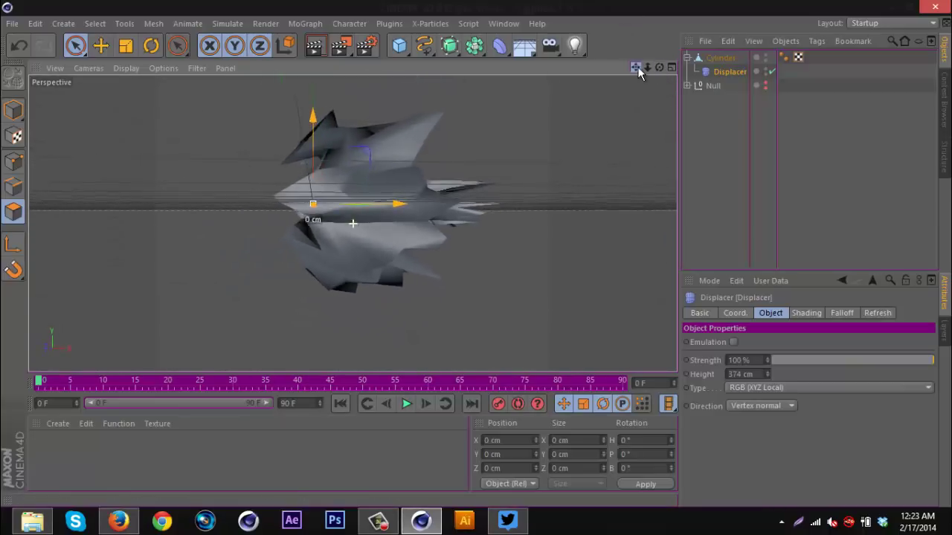
pyautogui.click(721, 58)
pyautogui.hotkey('ctrl', 'c')
pyautogui.hotkey('ctrl', 'v')
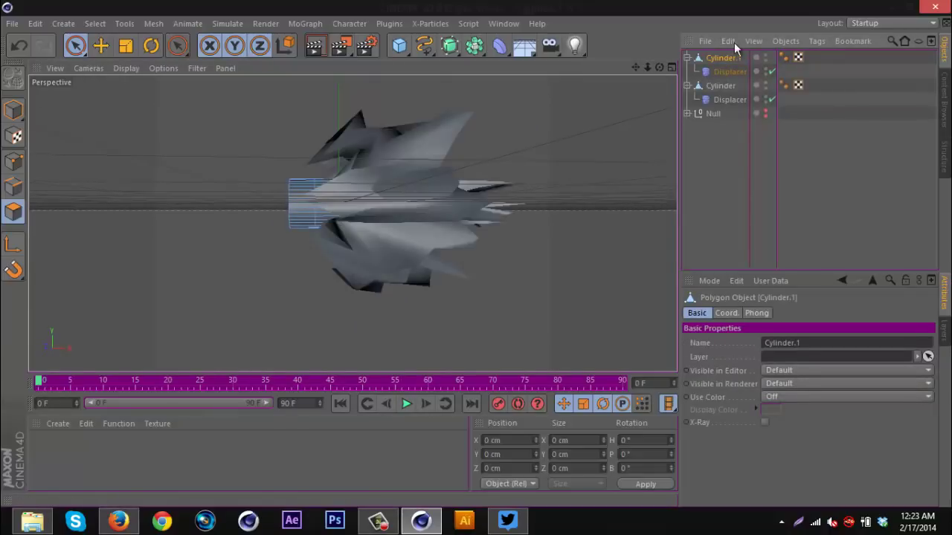
# Rotate the duplicate cylinder as a whole object to a heading of -180°.
pyautogui.click(13, 110)
pyautogui.click(100, 45)
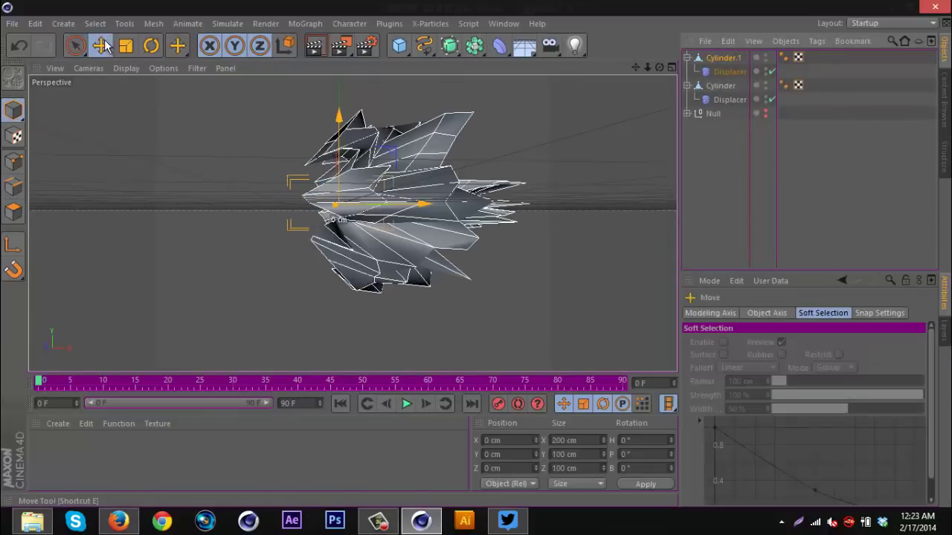
pyautogui.click(151, 45)
pyautogui.moveTo(312, 203); pyautogui.dragTo(63, 216)
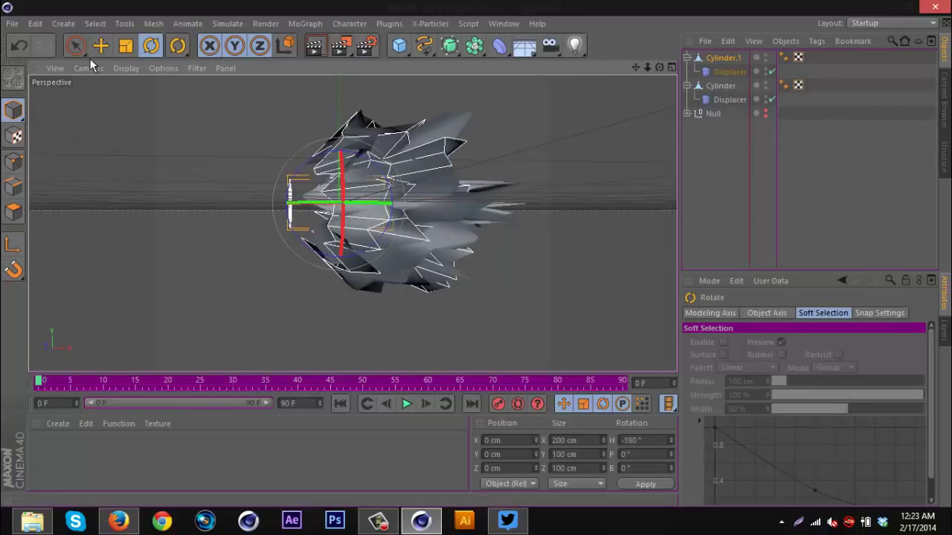
# Move the duplicate cylinder along the X axis to about -404 cm, away from the original.
pyautogui.click(94, 53)
pyautogui.moveTo(252, 204); pyautogui.dragTo(43, 201)
pyautogui.moveTo(647, 67)
pyautogui.mouseDown()
pyautogui.moveTo(469, 256)
pyautogui.moveTo(655, 69)
pyautogui.mouseUp()
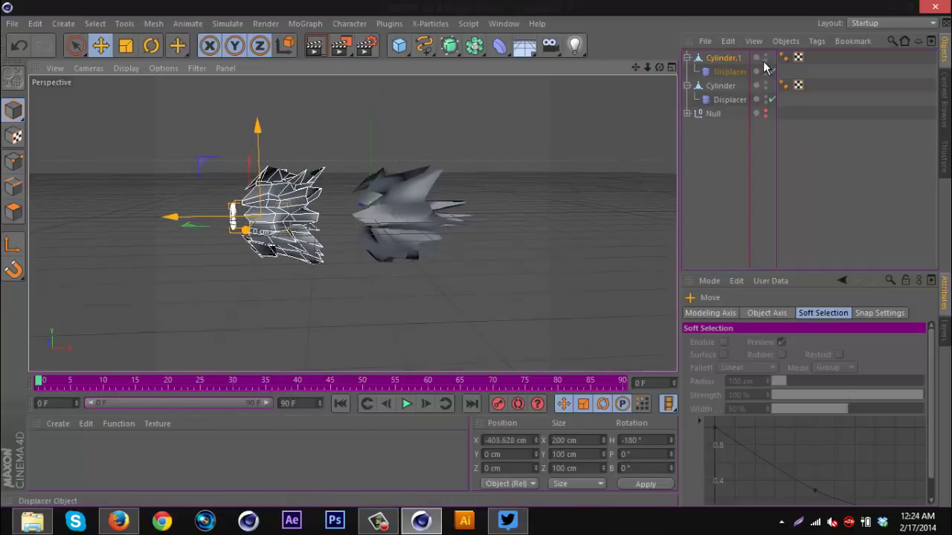
# Delete the duplicate cylinder and the original Cylinder together with their Displacers.
pyautogui.click(718, 60)
pyautogui.press('Delete')
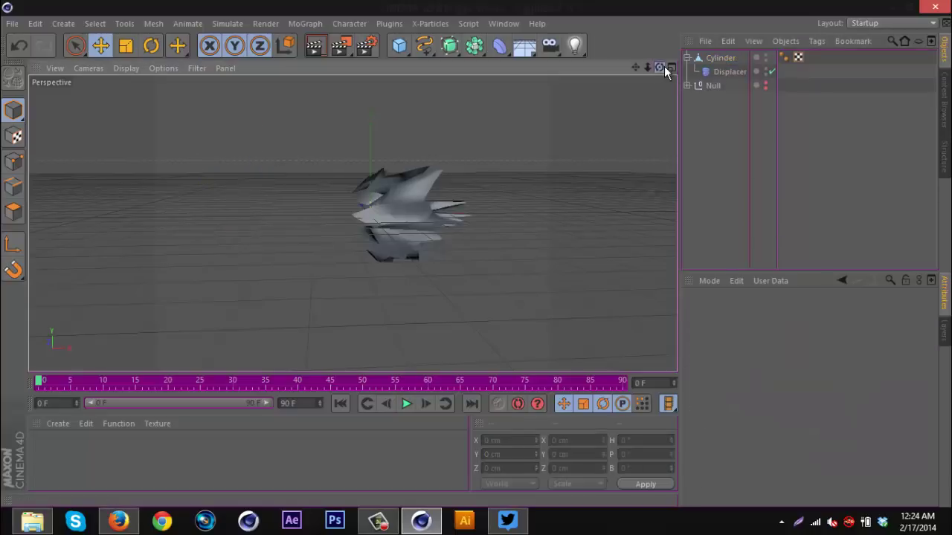
pyautogui.moveTo(659, 67); pyautogui.dragTo(464, 236)
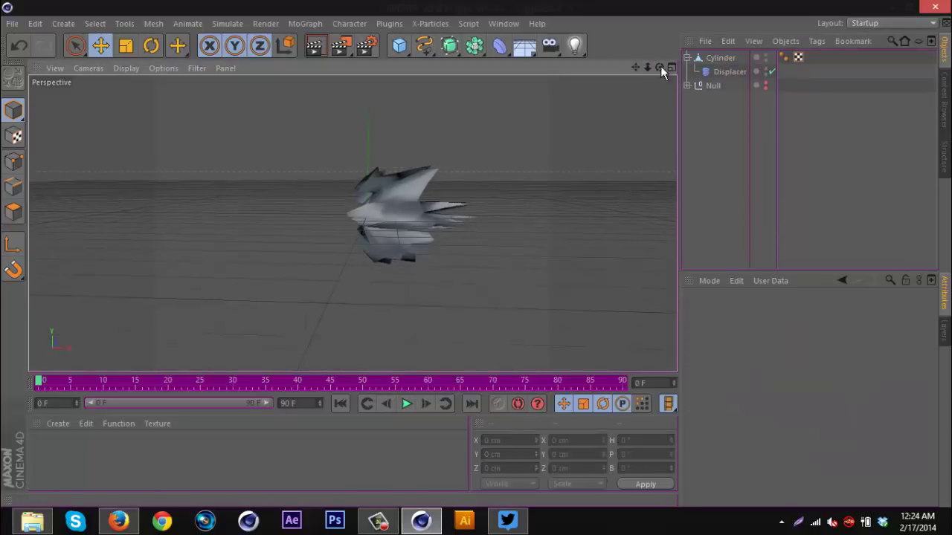
pyautogui.moveTo(647, 67)
pyautogui.mouseDown()
pyautogui.moveTo(476, 256)
pyautogui.moveTo(650, 61)
pyautogui.moveTo(465, 255)
pyautogui.moveTo(636, 67)
pyautogui.mouseUp()
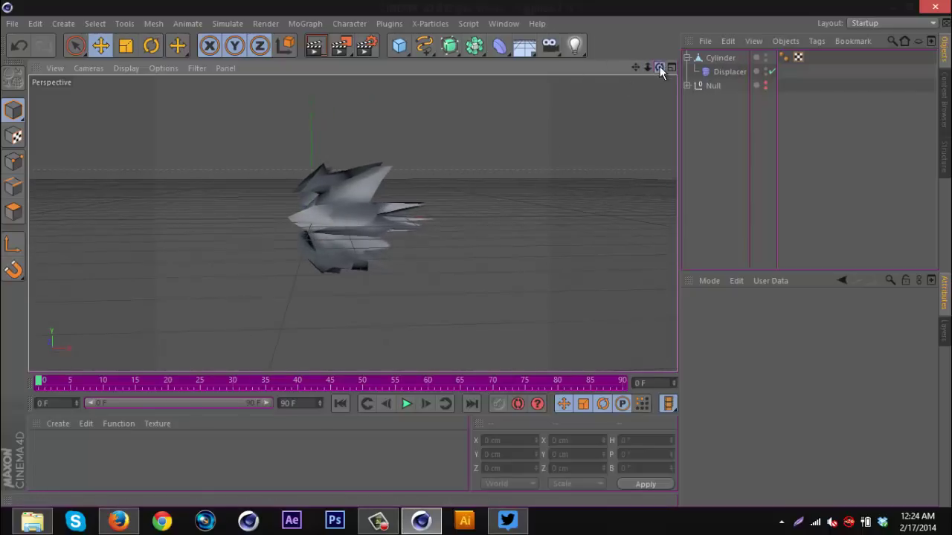
pyautogui.moveTo(659, 67); pyautogui.dragTo(485, 254)
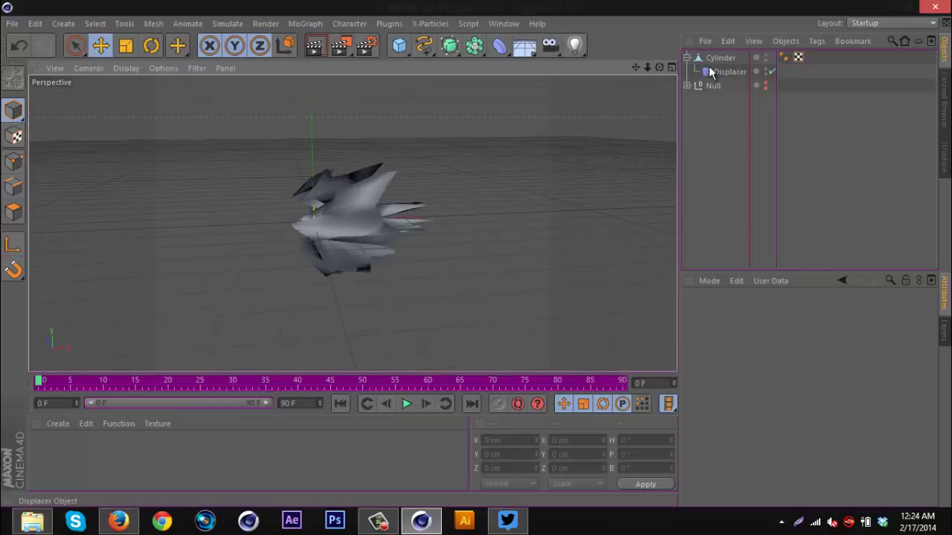
pyautogui.click(716, 58)
pyautogui.press('Delete')
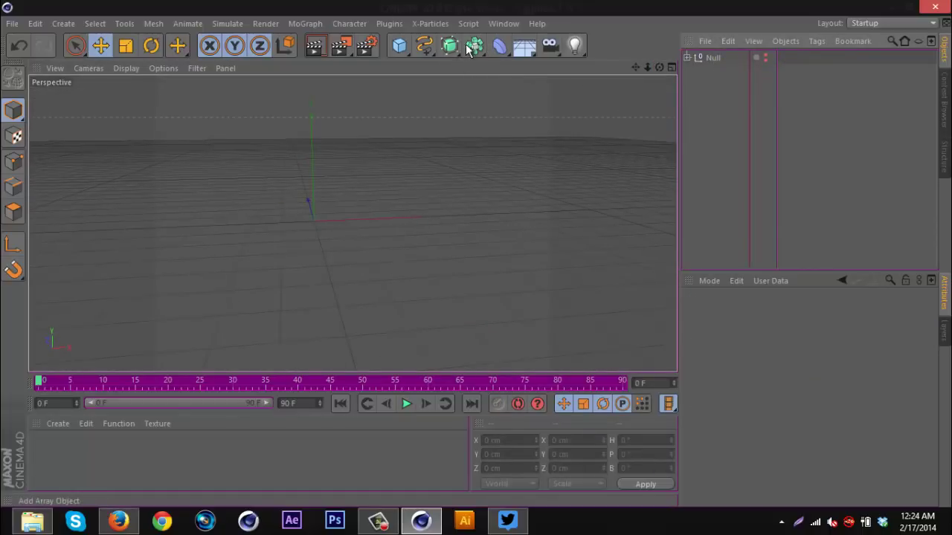
# Add a Platonic primitive and keep its type as Icosa.
pyautogui.click(403, 48)
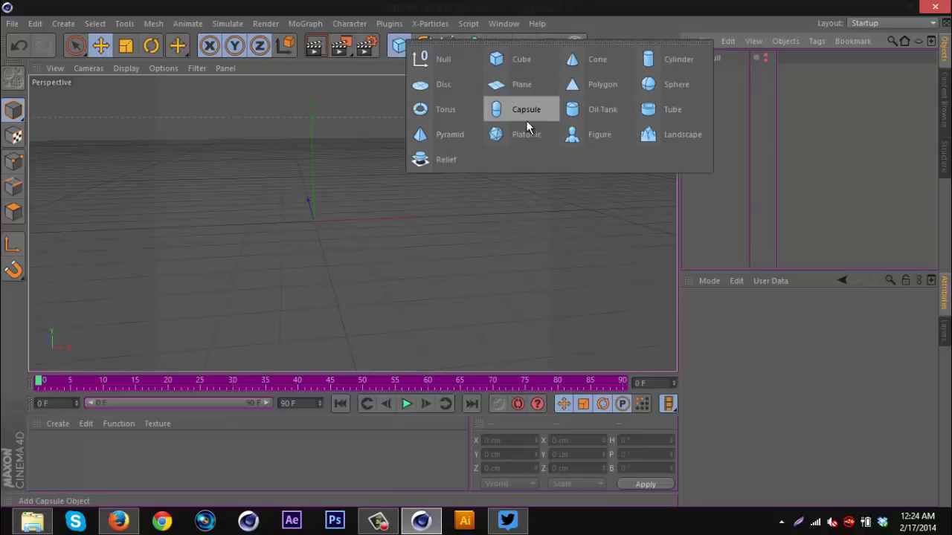
pyautogui.click(514, 138)
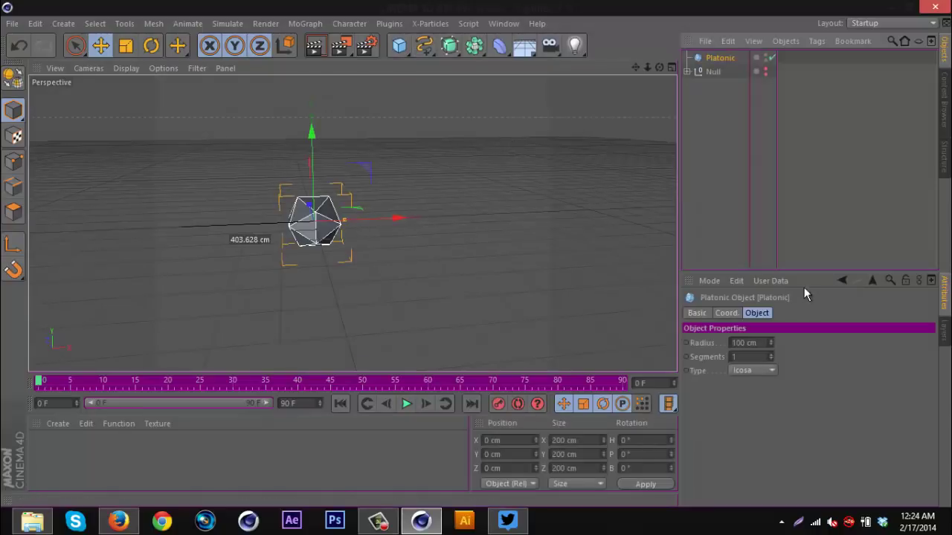
pyautogui.click(748, 369)
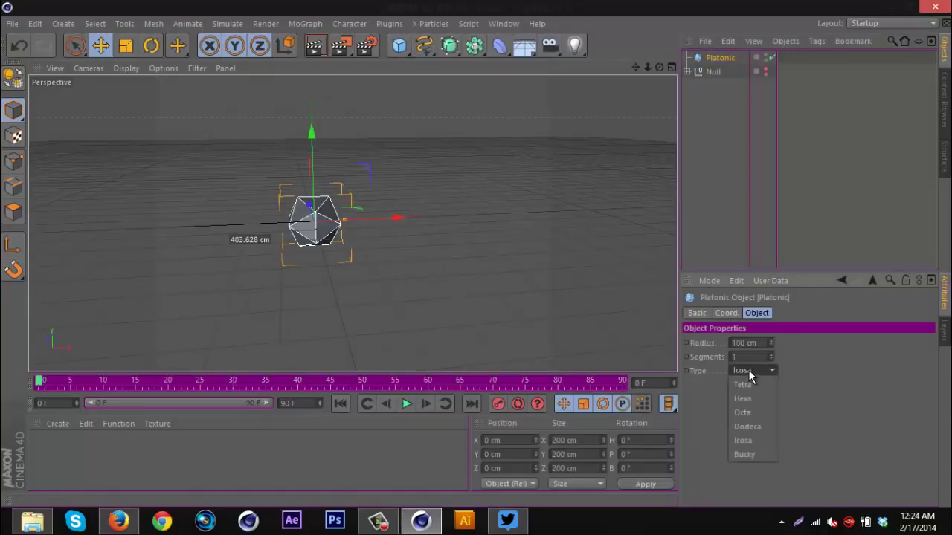
pyautogui.click(748, 370)
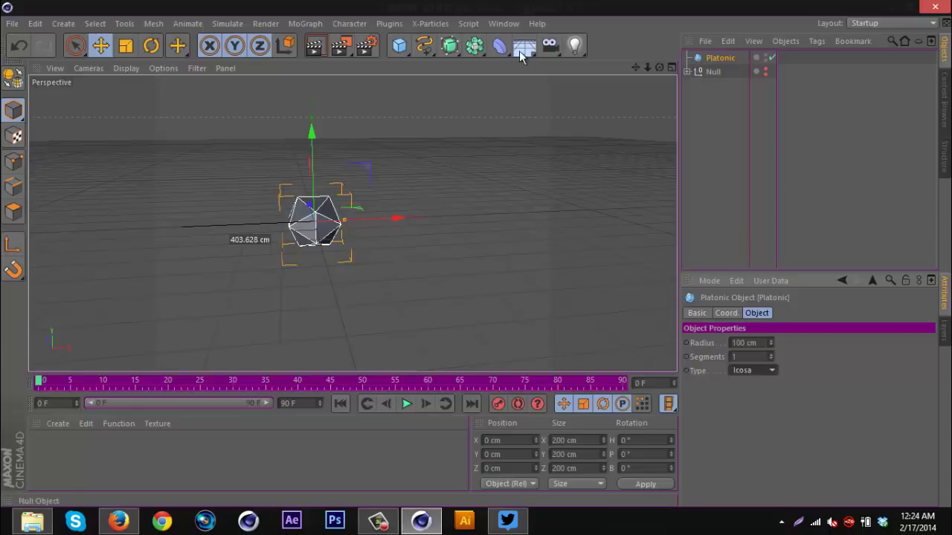
# Add a Displacer as a child of the Platonic object and load a Noise shader into its shading.
pyautogui.moveTo(499, 45); pyautogui.dragTo(567, 203)
pyautogui.moveTo(690, 64); pyautogui.dragTo(712, 71)
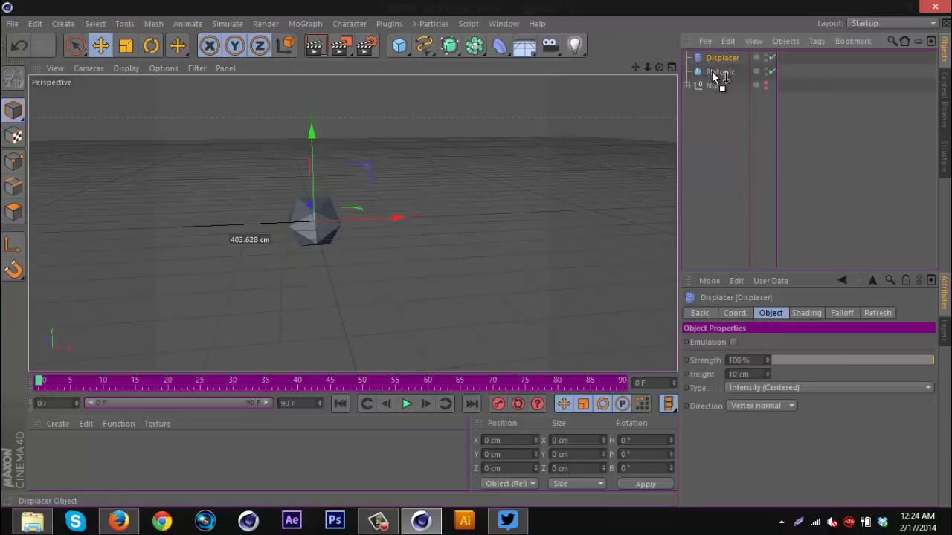
pyautogui.click(806, 313)
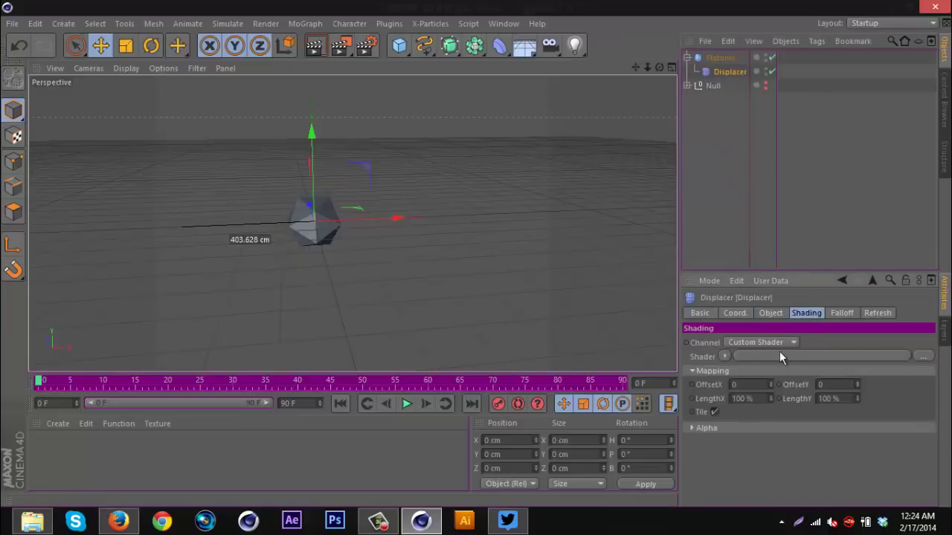
pyautogui.click(725, 357)
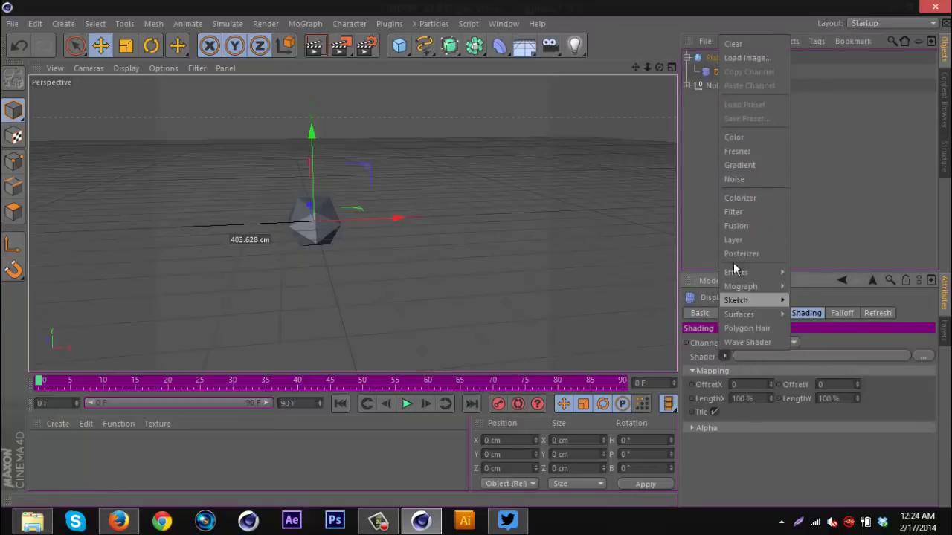
pyautogui.click(729, 176)
# Raise the height of the Platonic object's Displacer to 1309 cm.
pyautogui.click(771, 314)
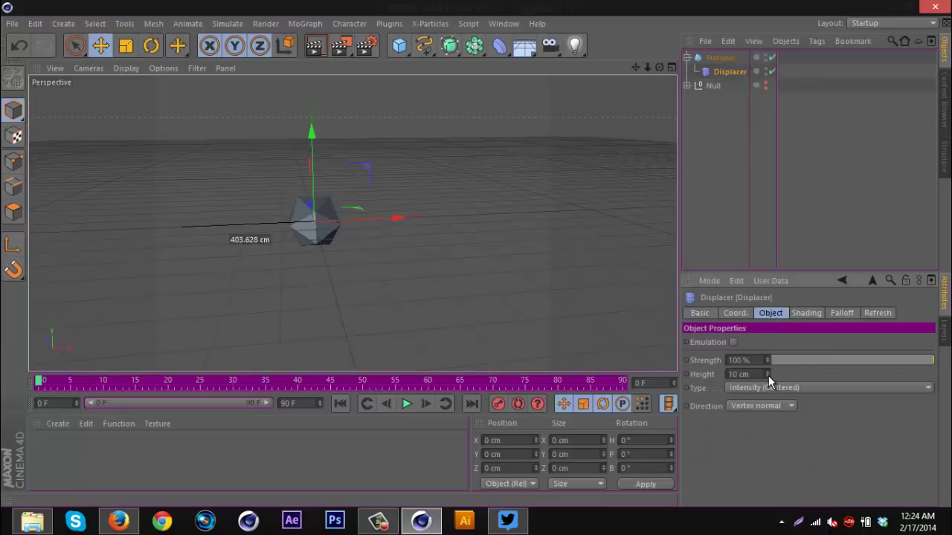
pyautogui.moveTo(768, 376)
pyautogui.mouseDown()
pyautogui.moveTo(765, 307)
pyautogui.moveTo(768, 370)
pyautogui.moveTo(756, 347)
pyautogui.moveTo(767, 366)
pyautogui.mouseUp()
pyautogui.moveTo(658, 67)
pyautogui.mouseDown()
pyautogui.moveTo(481, 254)
pyautogui.moveTo(469, 252)
pyautogui.moveTo(486, 263)
pyautogui.moveTo(477, 256)
pyautogui.mouseUp()
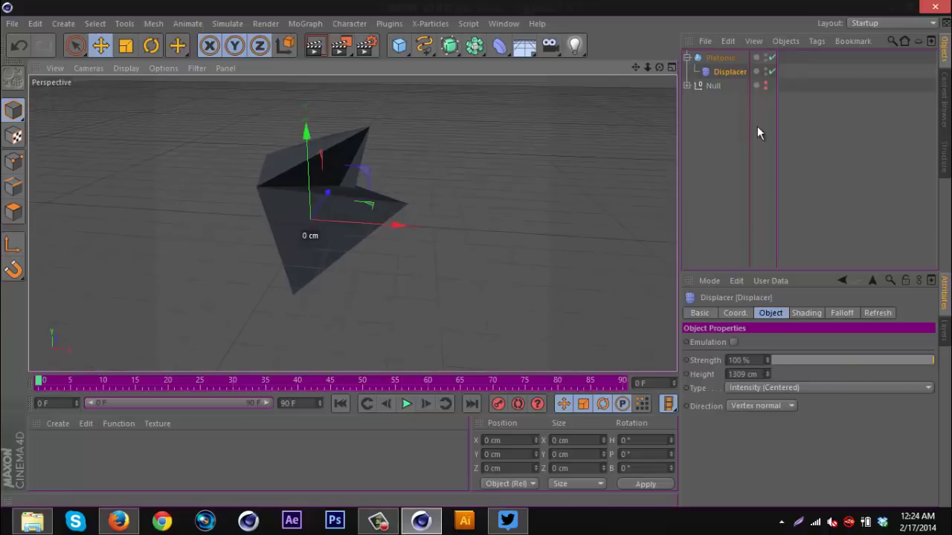
# Try raising the Platonic object's segments to 4, and set them back to 1.
pyautogui.click(722, 58)
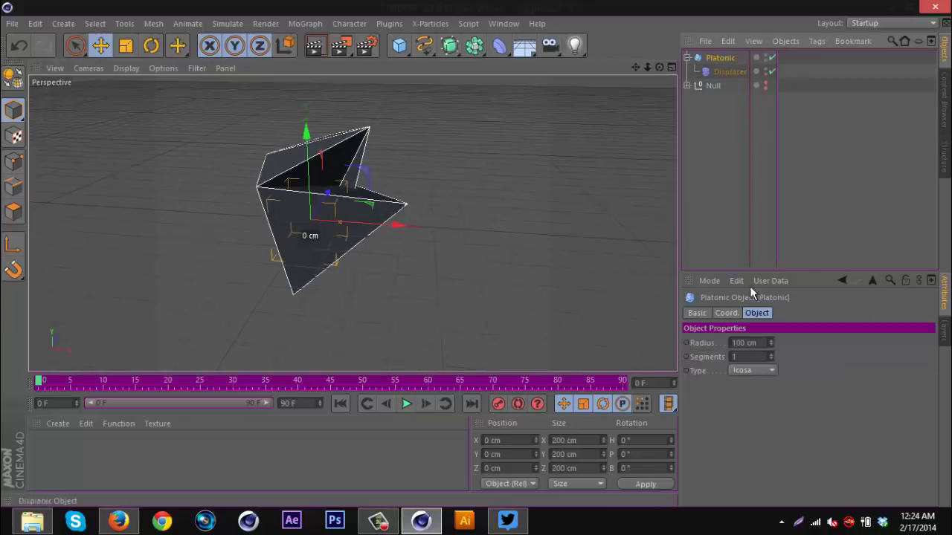
pyautogui.click(771, 356)
pyautogui.click(771, 355)
pyautogui.click(770, 355)
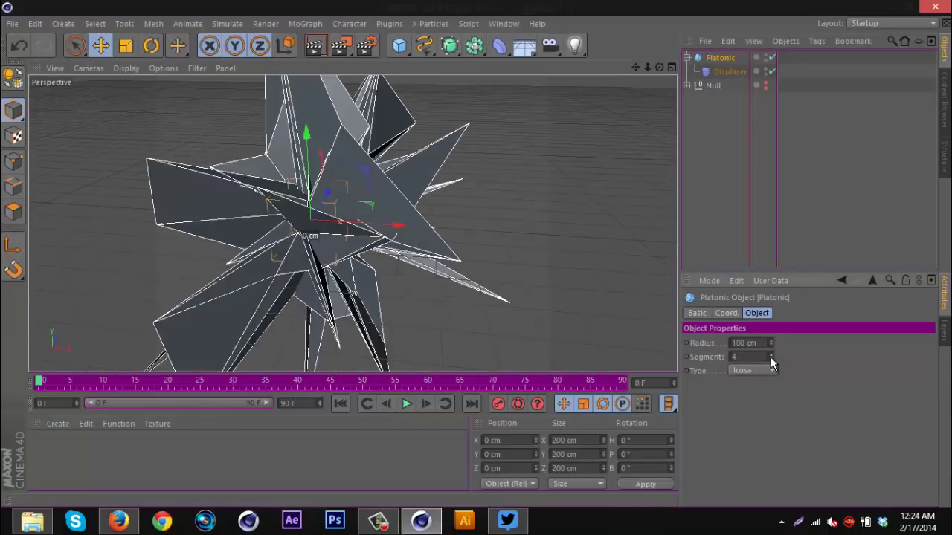
pyautogui.click(770, 358)
pyautogui.click(770, 356)
pyautogui.click(770, 357)
pyautogui.click(771, 358)
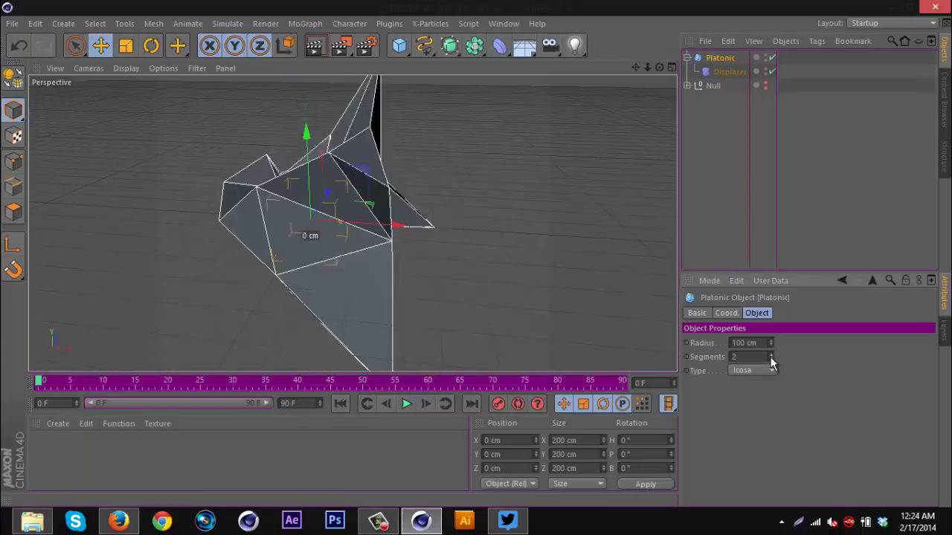
pyautogui.click(770, 359)
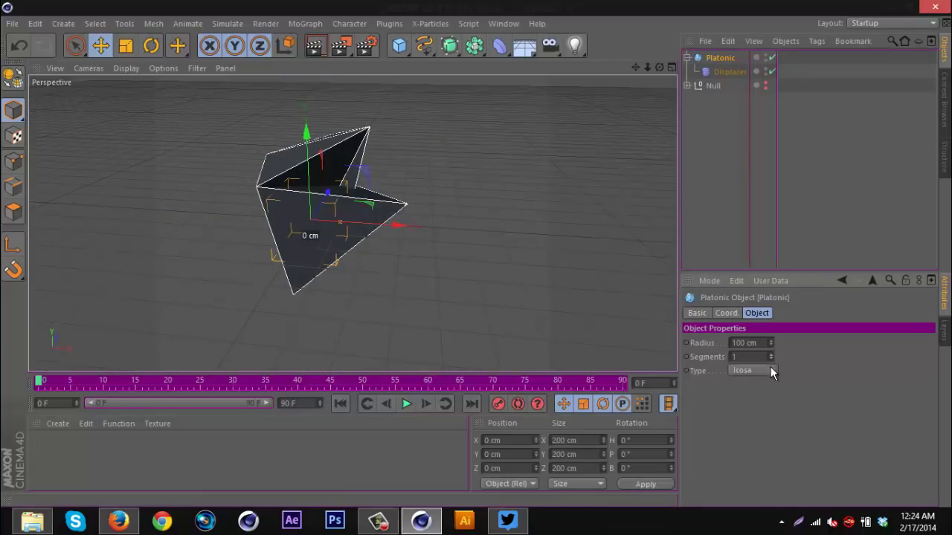
# Try the Hexa type on the Platonic object and switch its type to Dodeca.
pyautogui.click(770, 368)
pyautogui.click(766, 398)
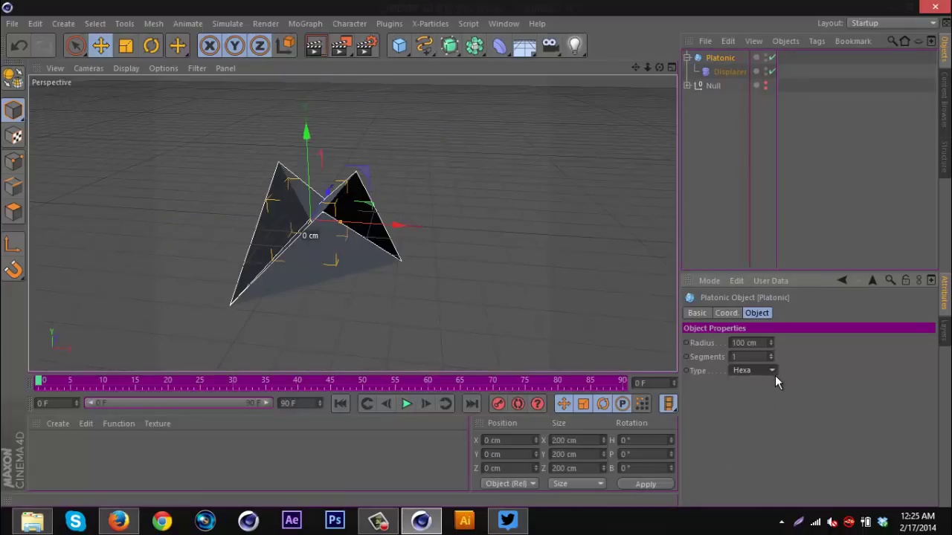
pyautogui.scroll(-2, 774, 376)
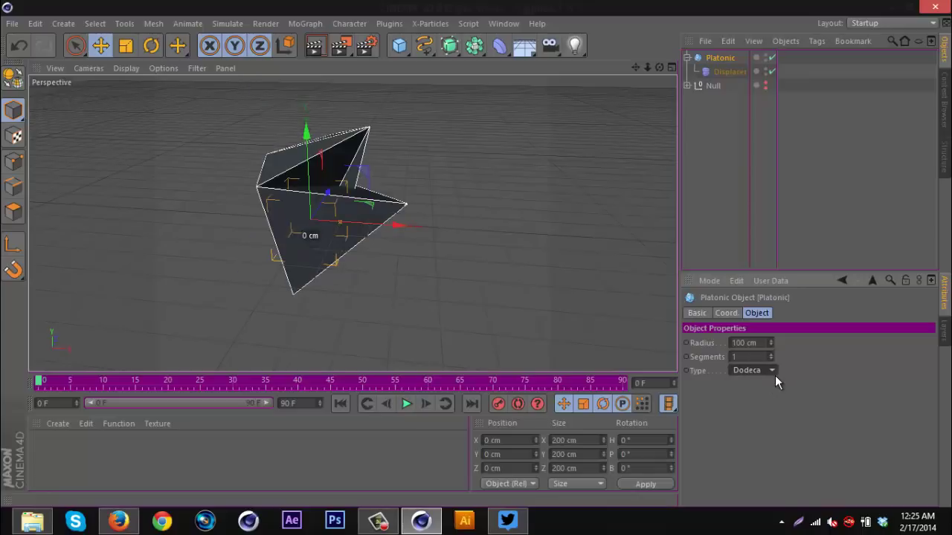
pyautogui.click(829, 219)
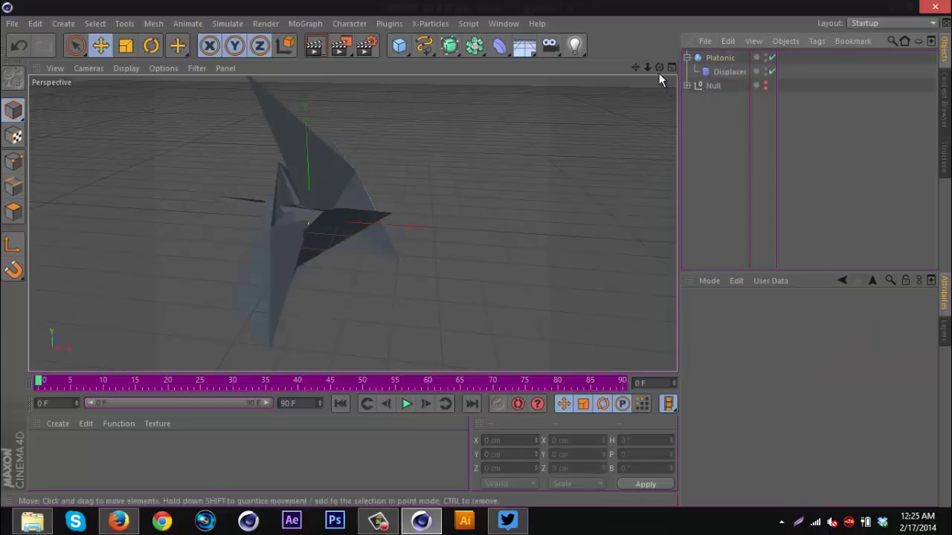
pyautogui.moveTo(659, 68); pyautogui.dragTo(478, 257)
pyautogui.moveTo(642, 67); pyautogui.dragTo(476, 261)
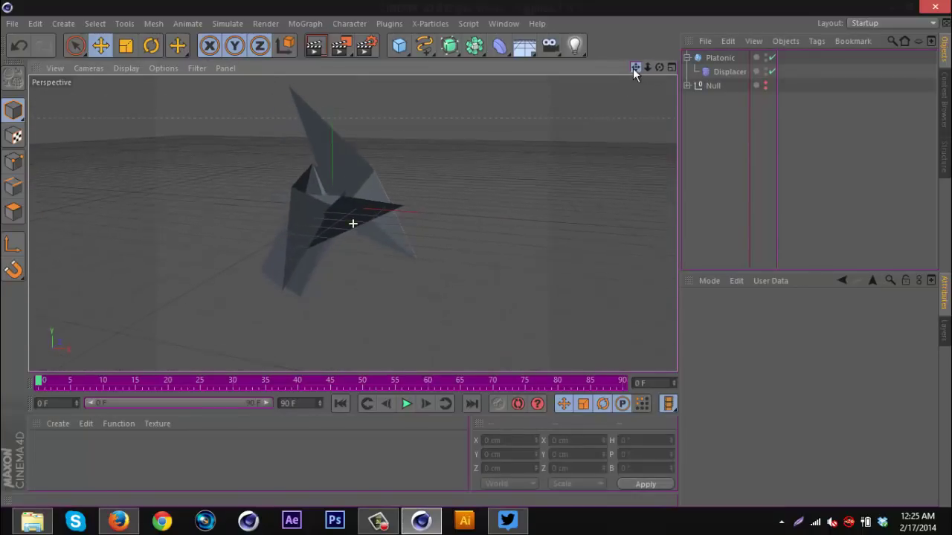
# Add a HyperNURBS object and make the Platonic object its child to smooth the displaced shape.
pyautogui.click(451, 48)
pyautogui.moveTo(719, 69); pyautogui.dragTo(720, 57)
pyautogui.click(733, 145)
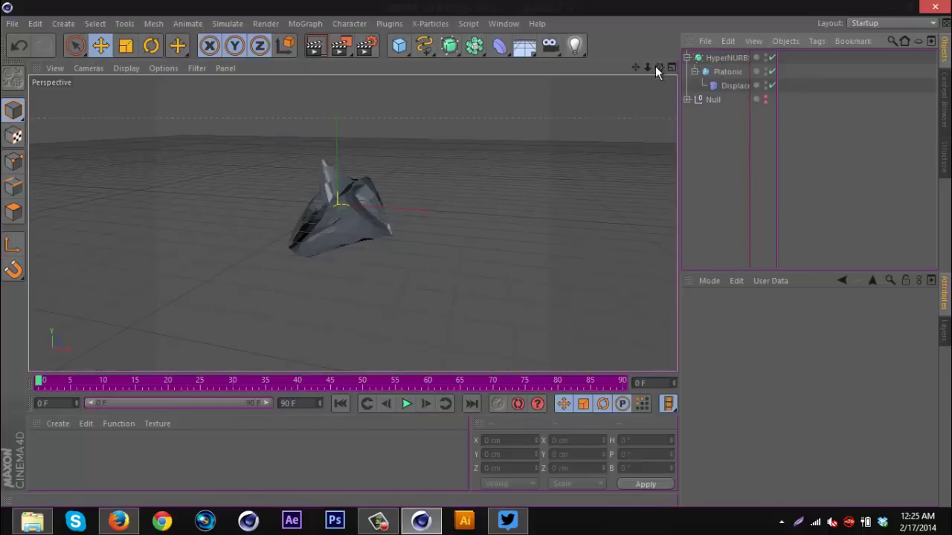
pyautogui.moveTo(657, 66); pyautogui.dragTo(487, 256)
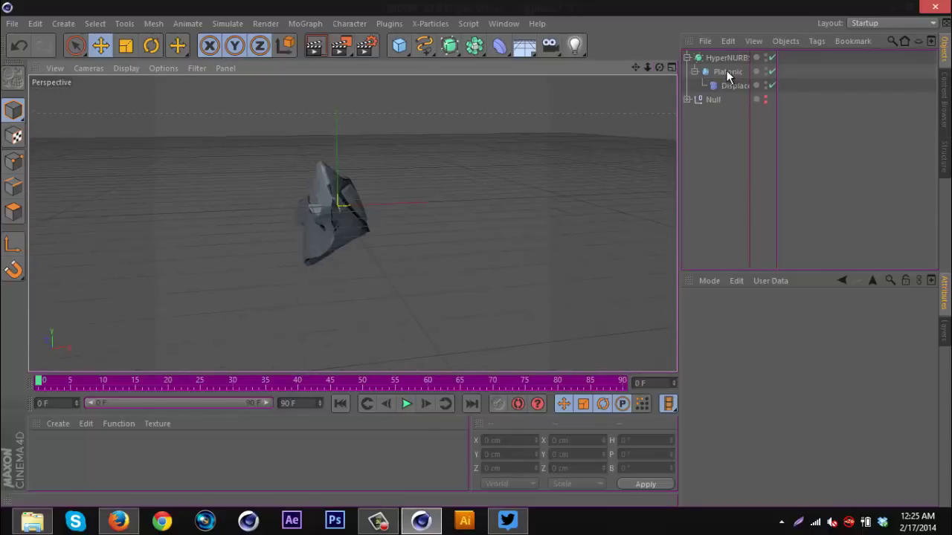
# Delete the HyperNURBS with everything inside it and add a Torus primitive.
pyautogui.click(718, 59)
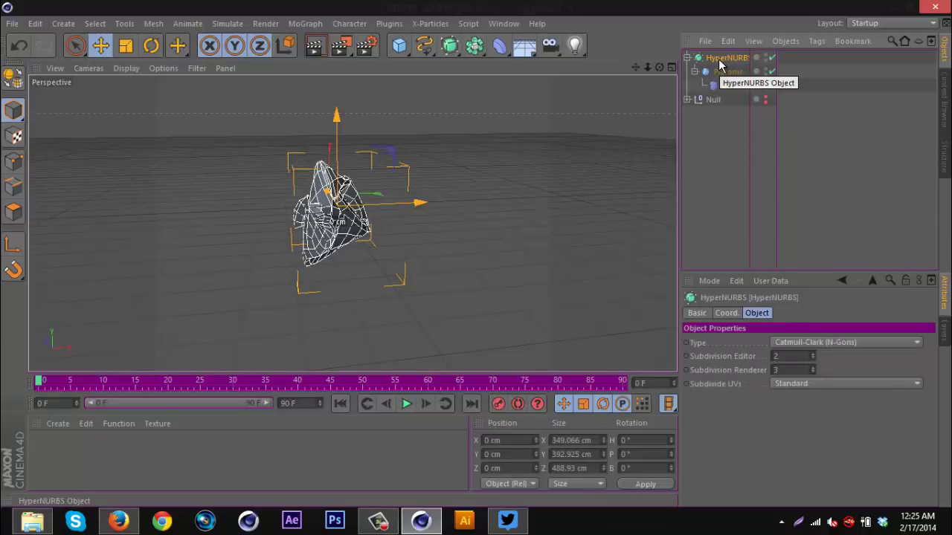
pyautogui.press('Delete')
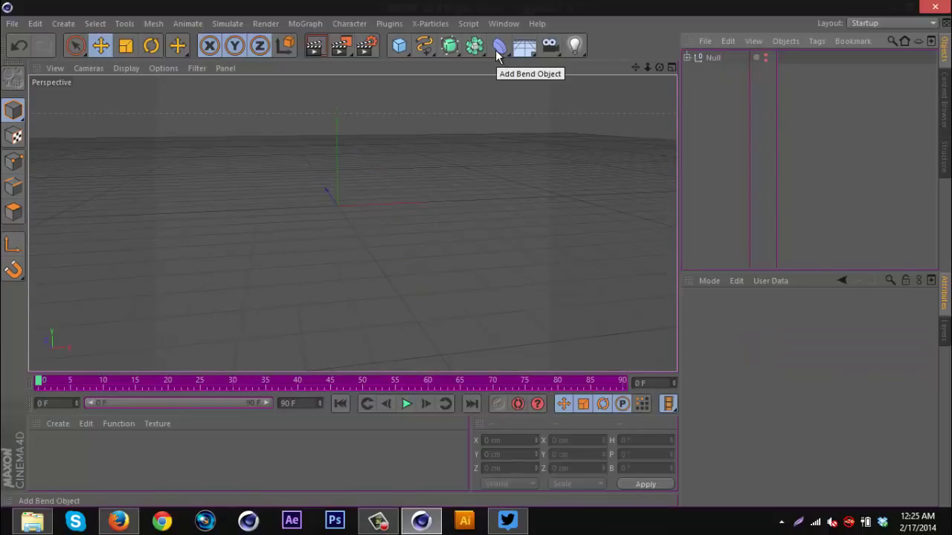
pyautogui.click(402, 48)
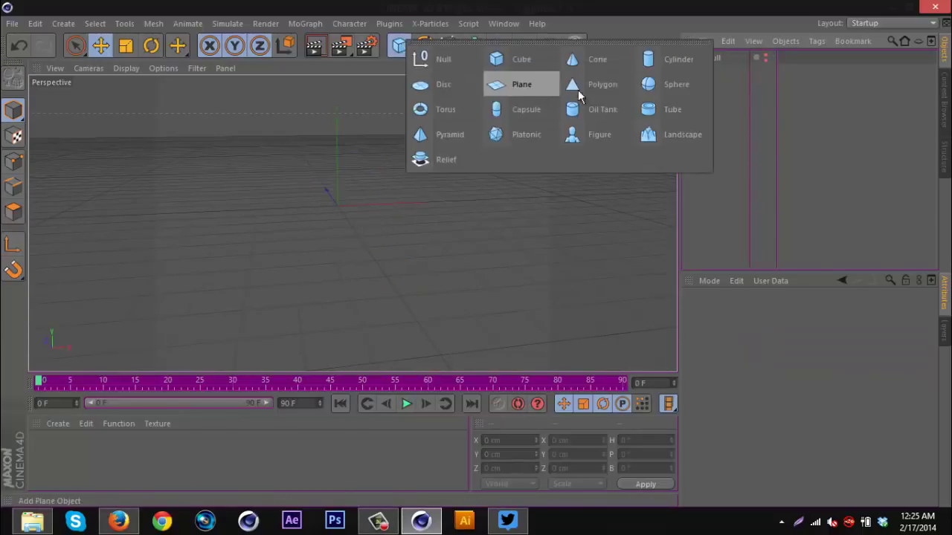
pyautogui.click(474, 113)
# Add a Displacer deformer and make it a child of the Torus.
pyautogui.click(508, 49)
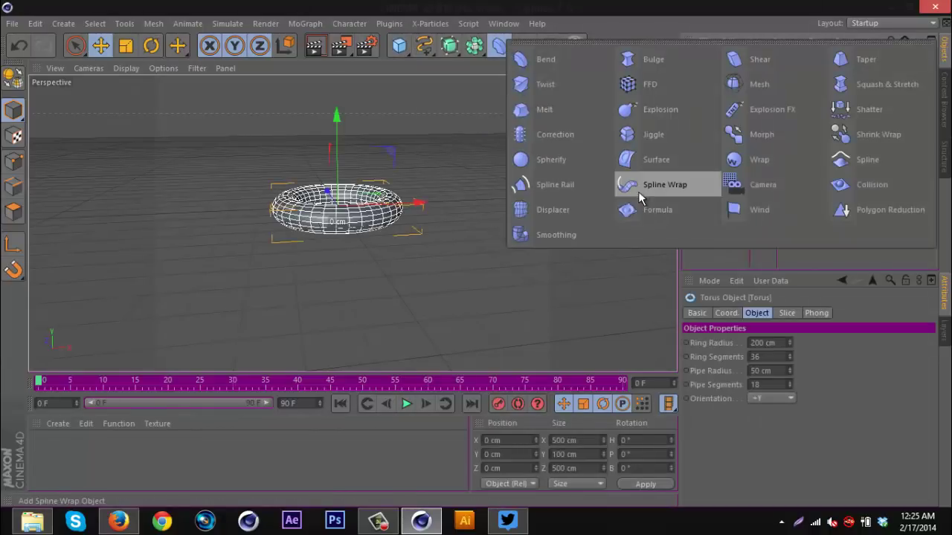
pyautogui.click(552, 207)
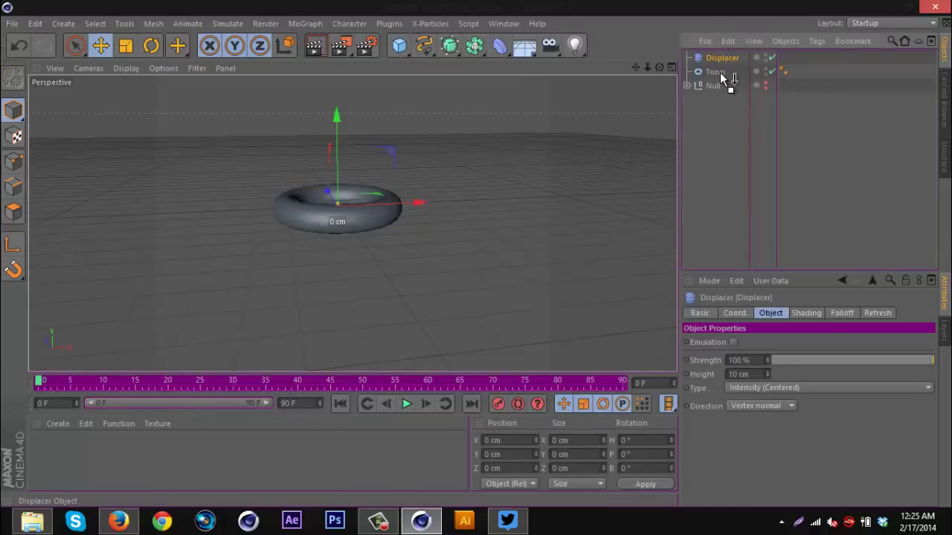
pyautogui.moveTo(720, 72); pyautogui.dragTo(718, 70)
# Load a Noise shader into the Torus's Displacer and raise its height to 462 cm.
pyautogui.click(806, 313)
pyautogui.click(726, 357)
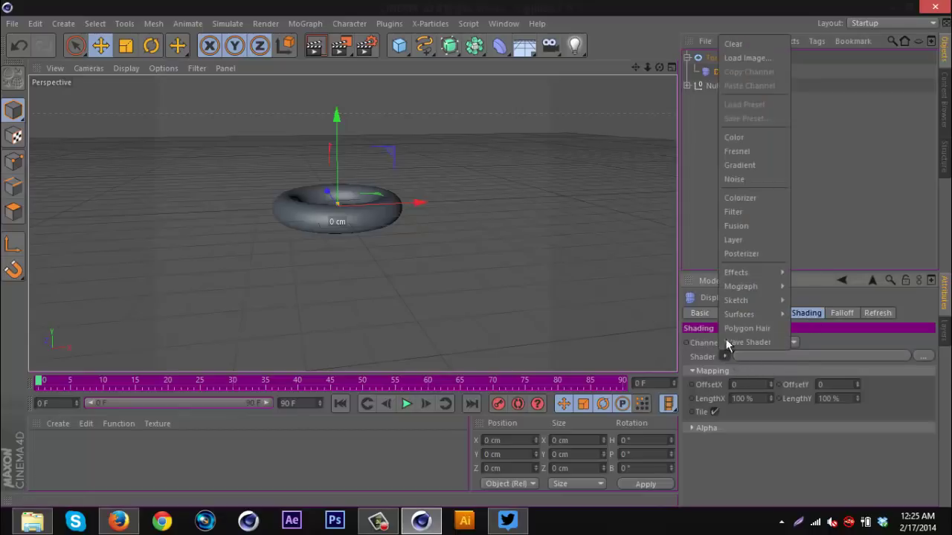
pyautogui.click(732, 180)
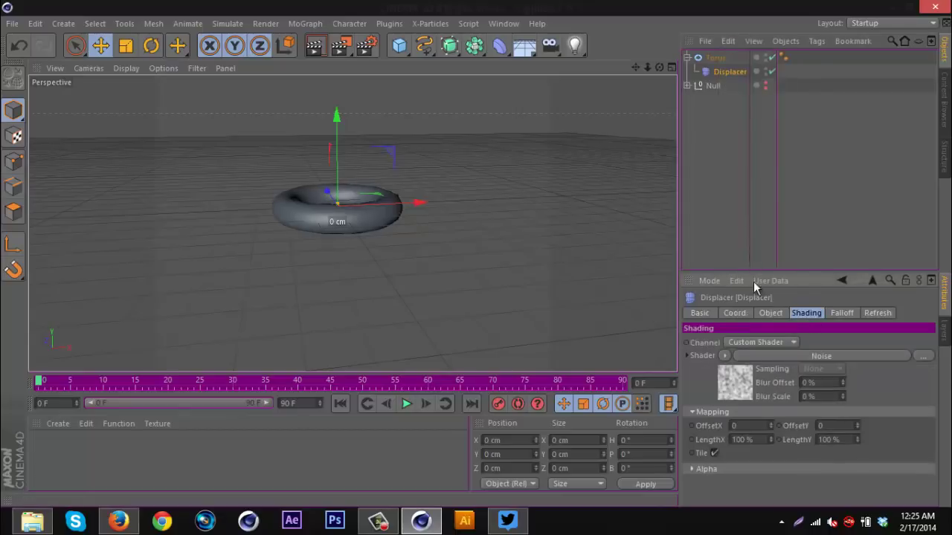
pyautogui.click(771, 313)
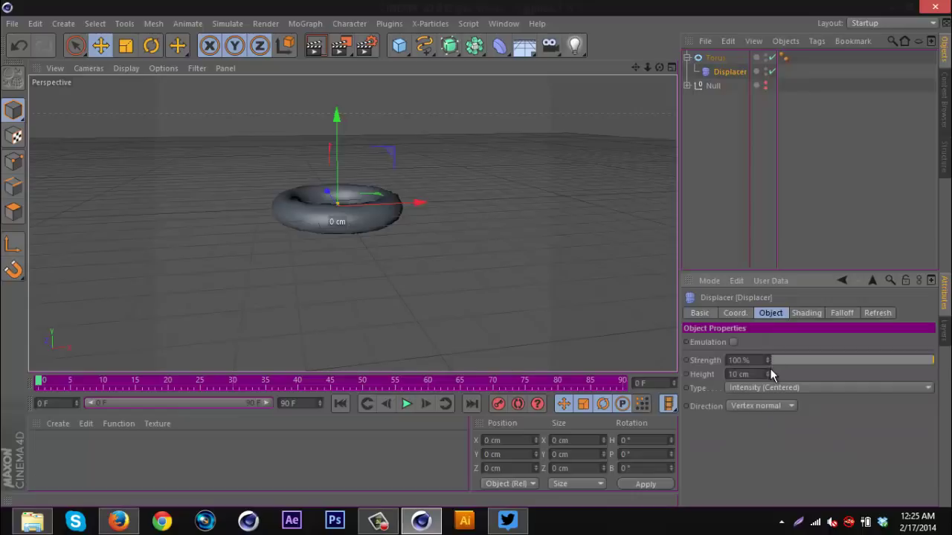
pyautogui.moveTo(768, 374)
pyautogui.mouseDown()
pyautogui.moveTo(758, 302)
pyautogui.moveTo(768, 378)
pyautogui.mouseUp()
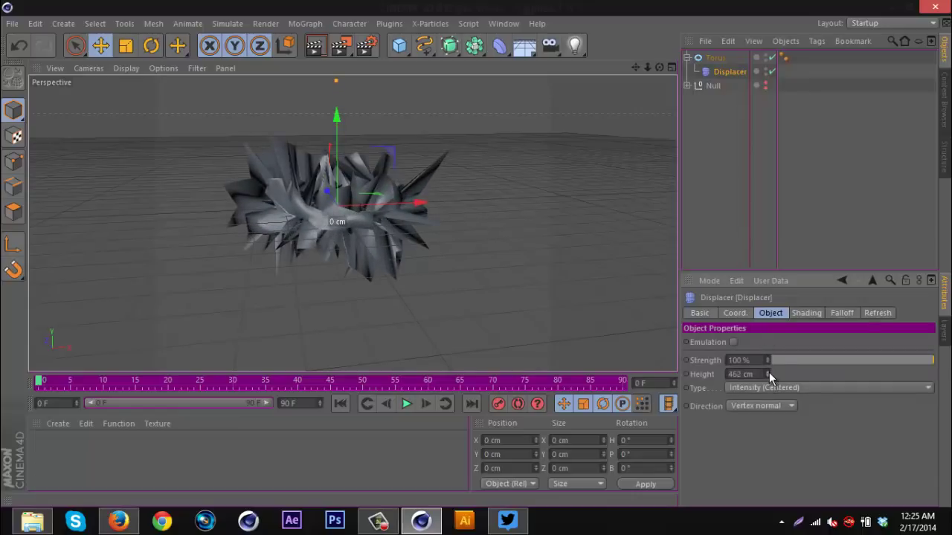
# Reduce the Torus's ring segments to 7 and check the displaced shape from another angle.
pyautogui.click(718, 58)
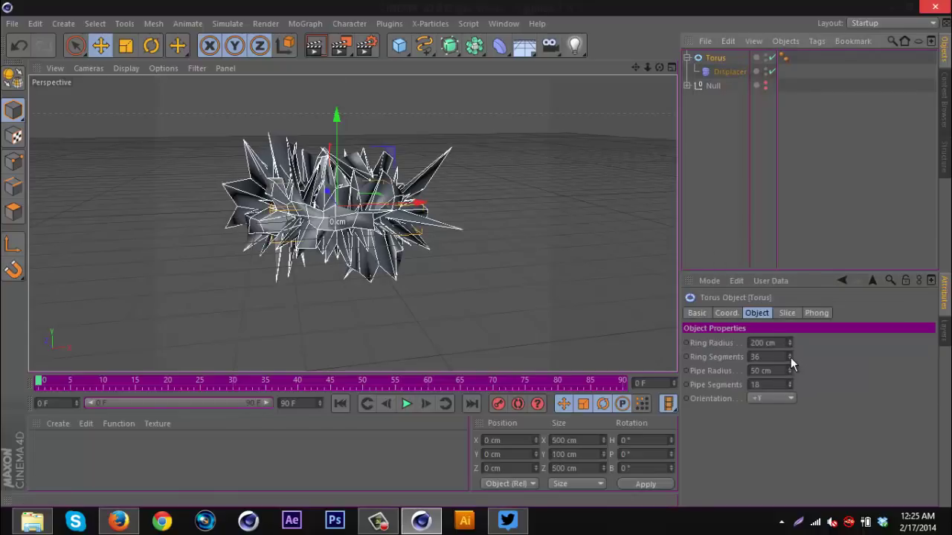
pyautogui.moveTo(791, 358); pyautogui.dragTo(787, 354)
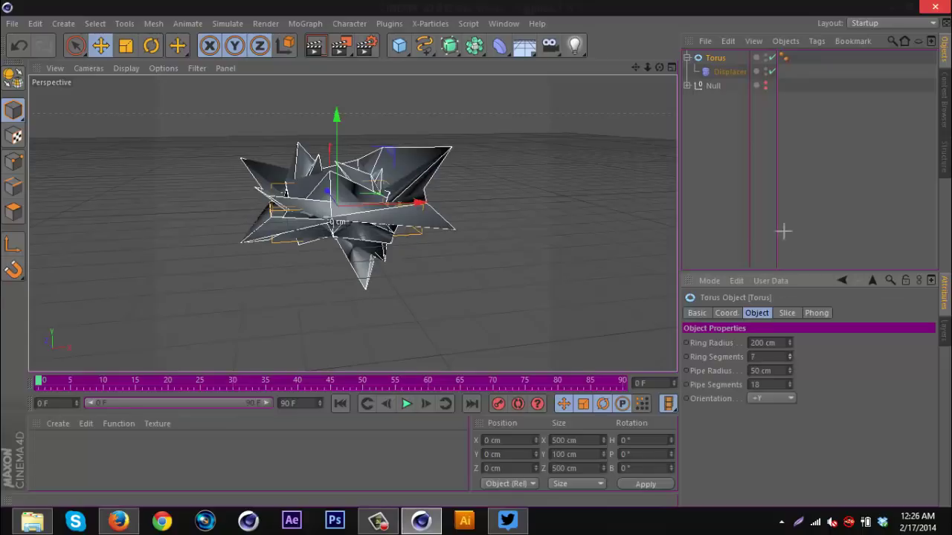
pyautogui.click(783, 231)
pyautogui.moveTo(479, 249)
pyautogui.keyDown('alt'); pyautogui.mouseDown()
pyautogui.moveTo(470, 256)
pyautogui.moveTo(481, 242)
pyautogui.moveTo(476, 251)
pyautogui.mouseUp(); pyautogui.keyUp('alt')
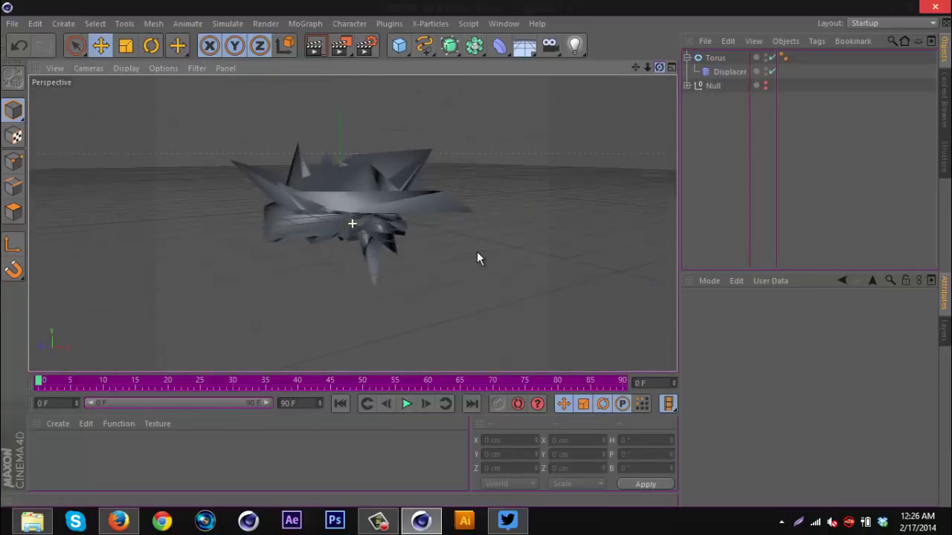
# Set the Displacer's displacement type to RGB (XYZ Local).
pyautogui.click(722, 69)
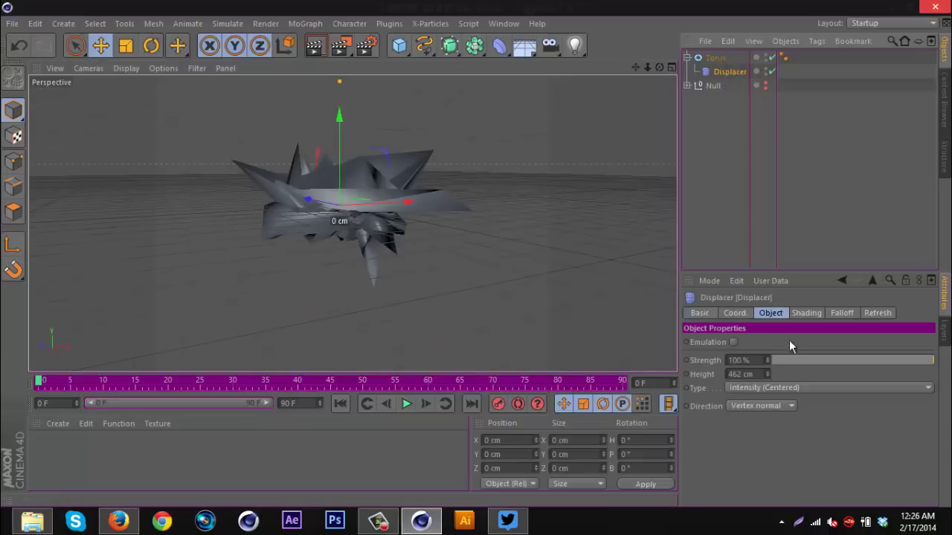
pyautogui.click(804, 388)
pyautogui.click(802, 438)
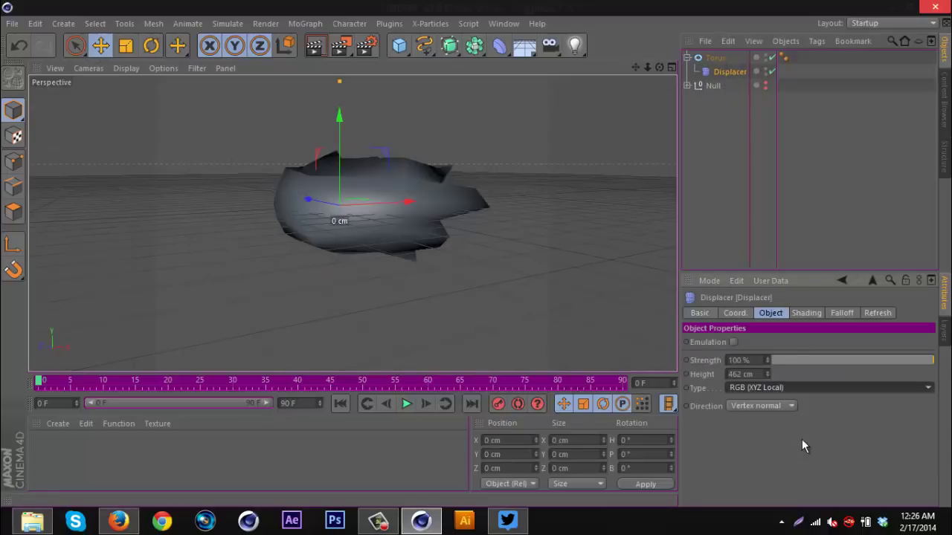
pyautogui.moveTo(469, 252)
pyautogui.keyDown('alt'); pyautogui.mouseDown()
pyautogui.moveTo(488, 253)
pyautogui.moveTo(476, 253)
pyautogui.mouseUp(); pyautogui.keyUp('alt')
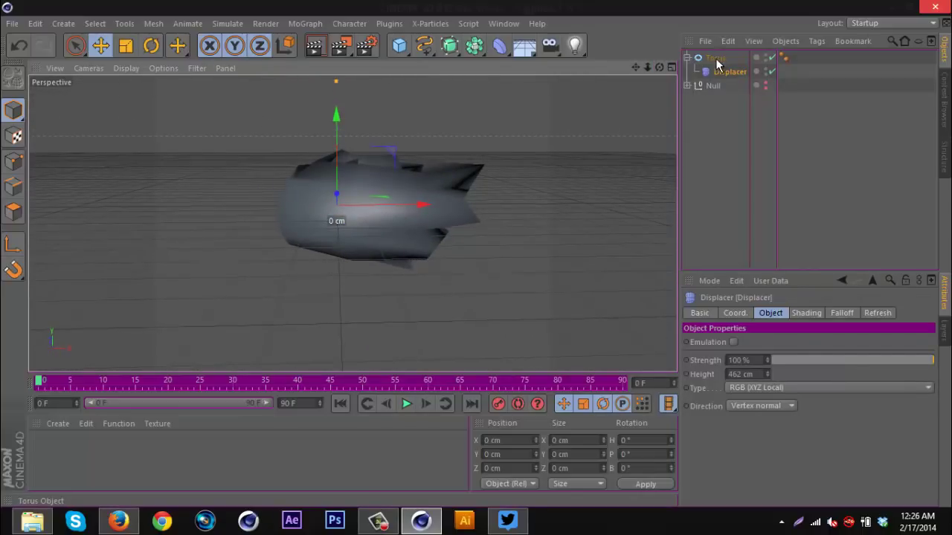
# Delete the Torus together with its Displacer and show all four views.
pyautogui.click(715, 63)
pyautogui.press('Delete')
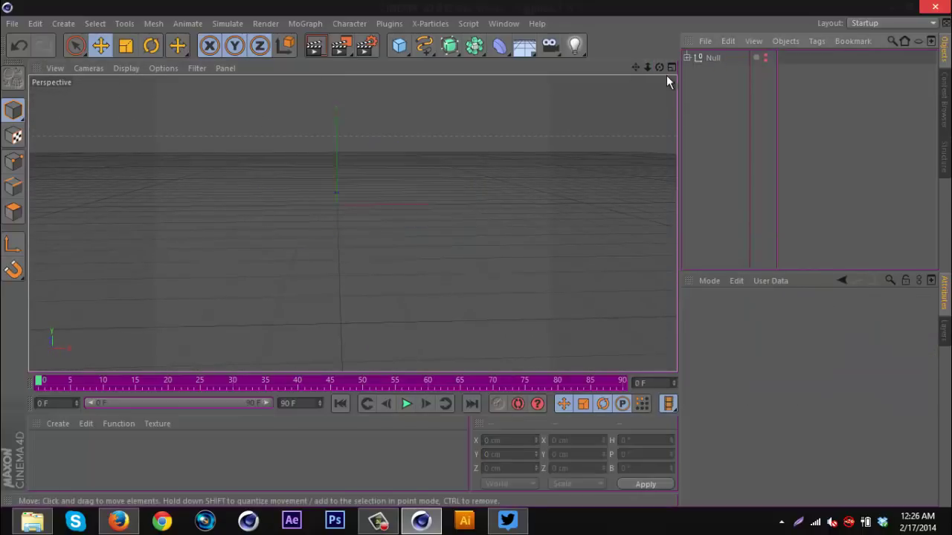
pyautogui.click(672, 65)
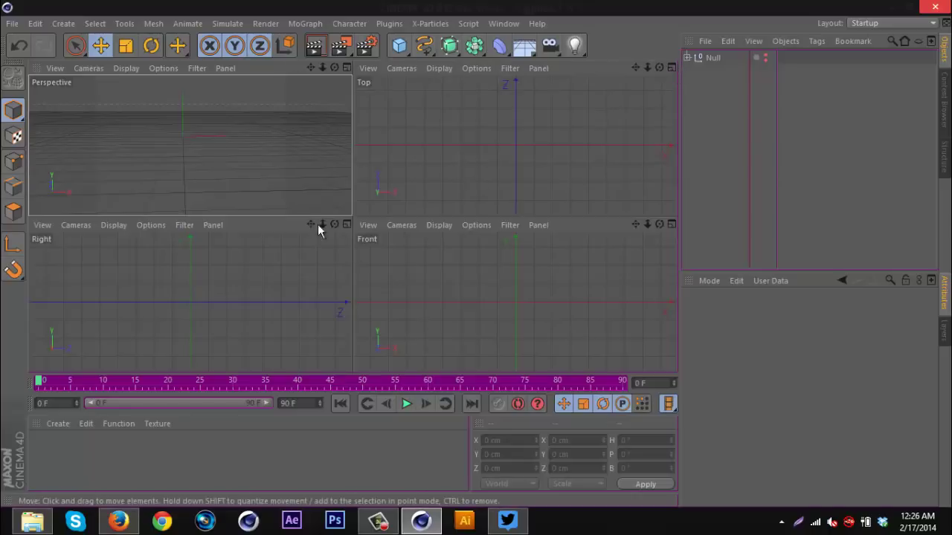
# Draw one looping freehand spline around the origin in each of the Top, Front and Right views.
pyautogui.click(423, 47)
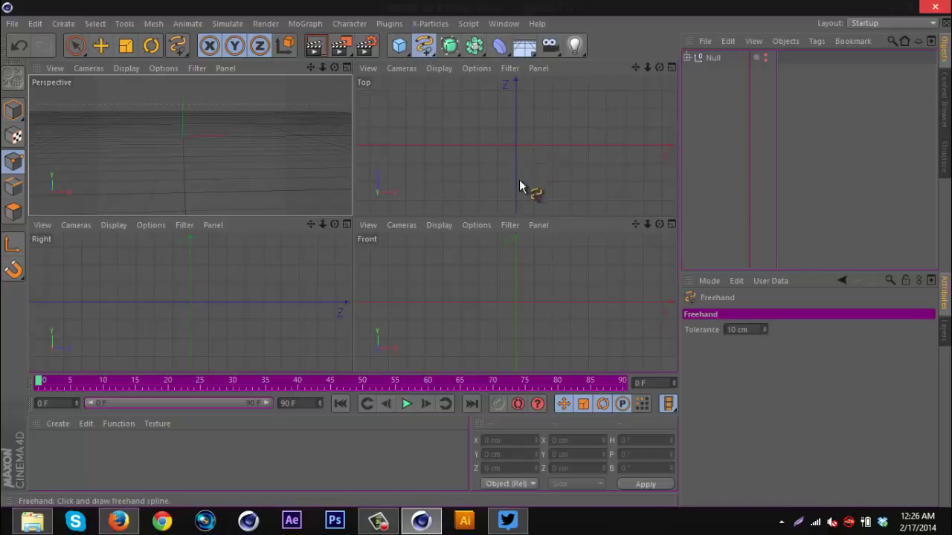
pyautogui.moveTo(518, 135)
pyautogui.mouseDown()
pyautogui.moveTo(535, 158)
pyautogui.moveTo(536, 142)
pyautogui.moveTo(524, 148)
pyautogui.moveTo(572, 147)
pyautogui.mouseUp()
pyautogui.moveTo(520, 297)
pyautogui.mouseDown()
pyautogui.moveTo(480, 308)
pyautogui.moveTo(591, 305)
pyautogui.mouseUp()
pyautogui.moveTo(191, 290)
pyautogui.mouseDown()
pyautogui.moveTo(223, 317)
pyautogui.moveTo(164, 302)
pyautogui.moveTo(233, 296)
pyautogui.moveTo(190, 301)
pyautogui.mouseUp()
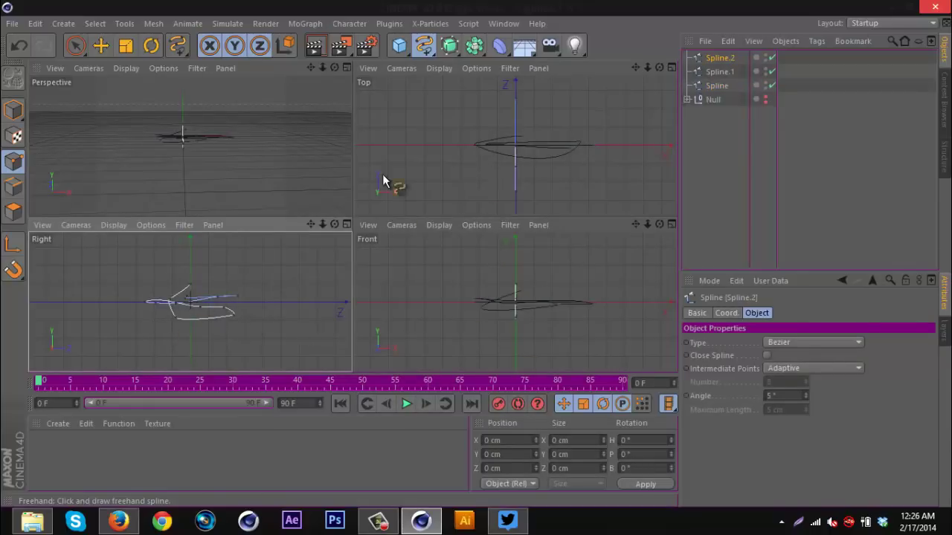
pyautogui.click(672, 68)
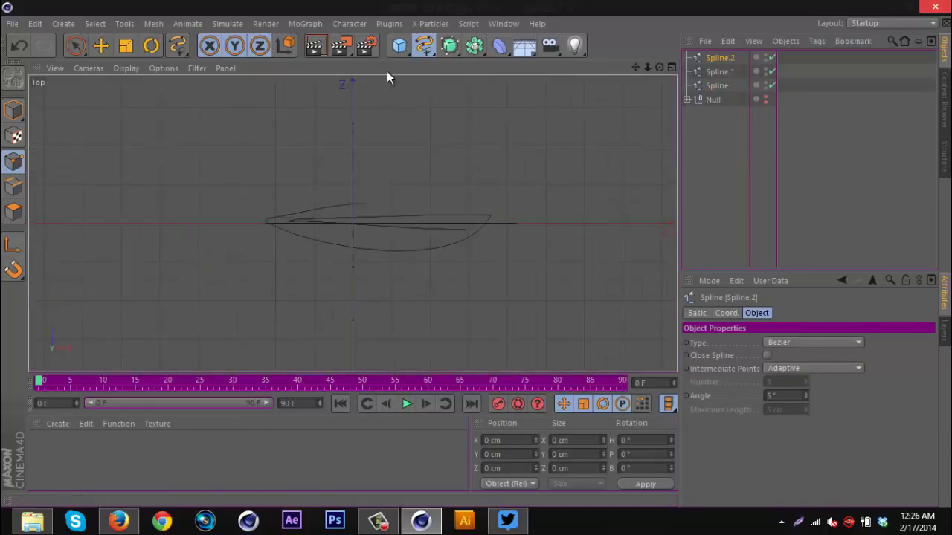
pyautogui.click(673, 67)
pyautogui.click(347, 67)
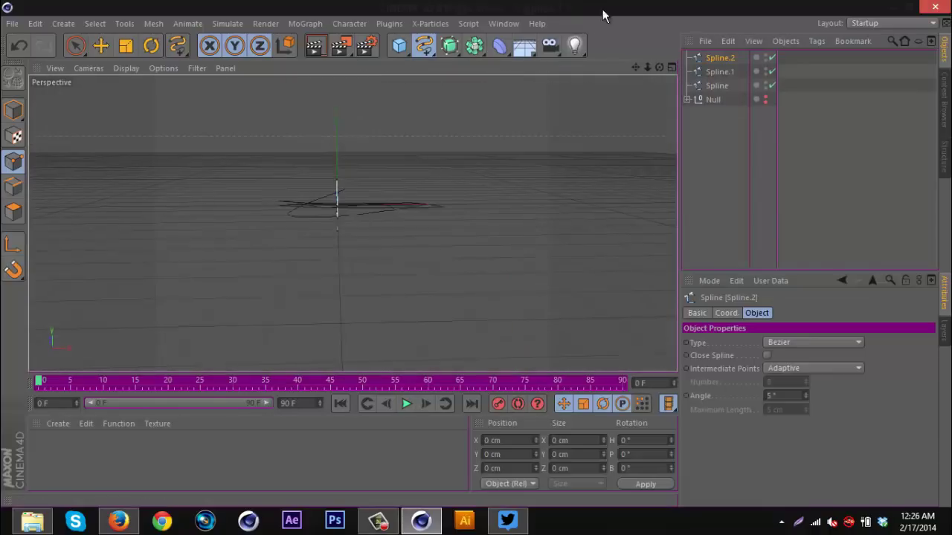
# Add a Loft NURBS and a HyperNURBS, nesting the three splines in the Loft and the Loft in the HyperNURBS.
pyautogui.moveTo(454, 49); pyautogui.dragTo(593, 84)
pyautogui.click(450, 46)
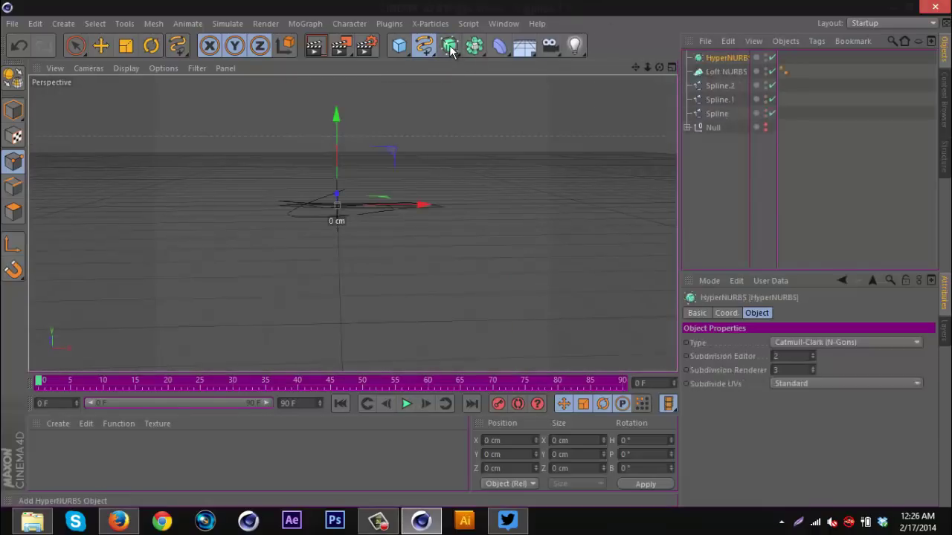
pyautogui.click(718, 86)
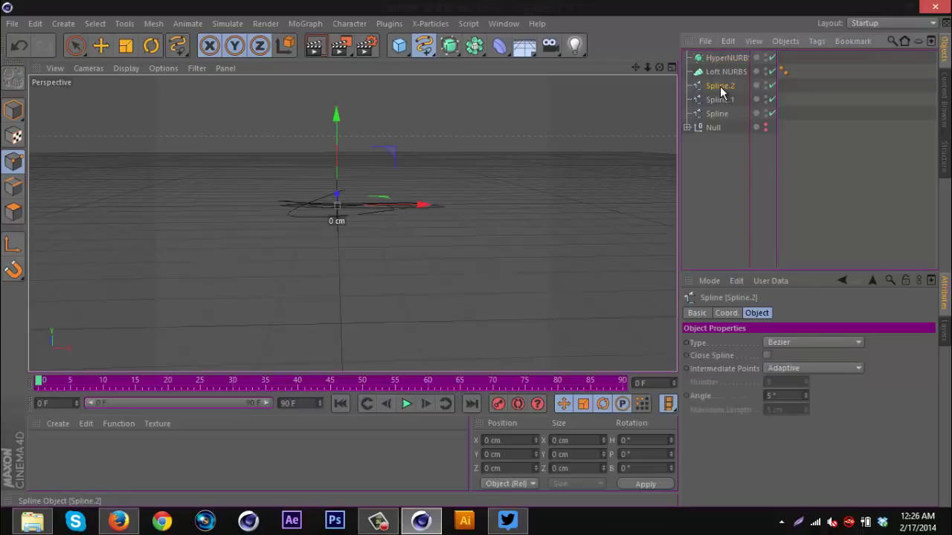
pyautogui.keyDown('shift'); pyautogui.click(718, 111); pyautogui.keyUp('shift')
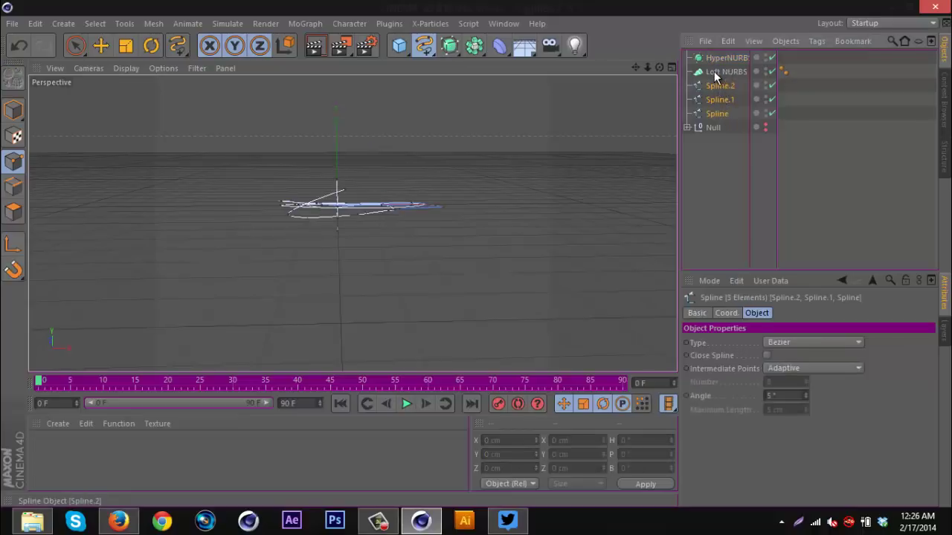
pyautogui.moveTo(714, 78); pyautogui.dragTo(716, 60)
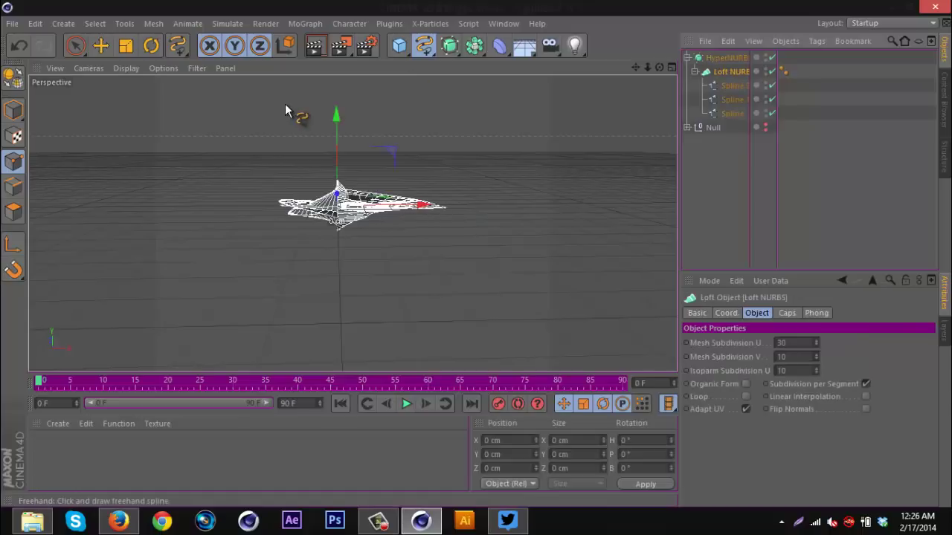
# In model mode, raise Spline.2 about 152 cm and shift it sideways, and reposition Spline.1 to reshape the loft.
pyautogui.click(101, 45)
pyautogui.click(13, 110)
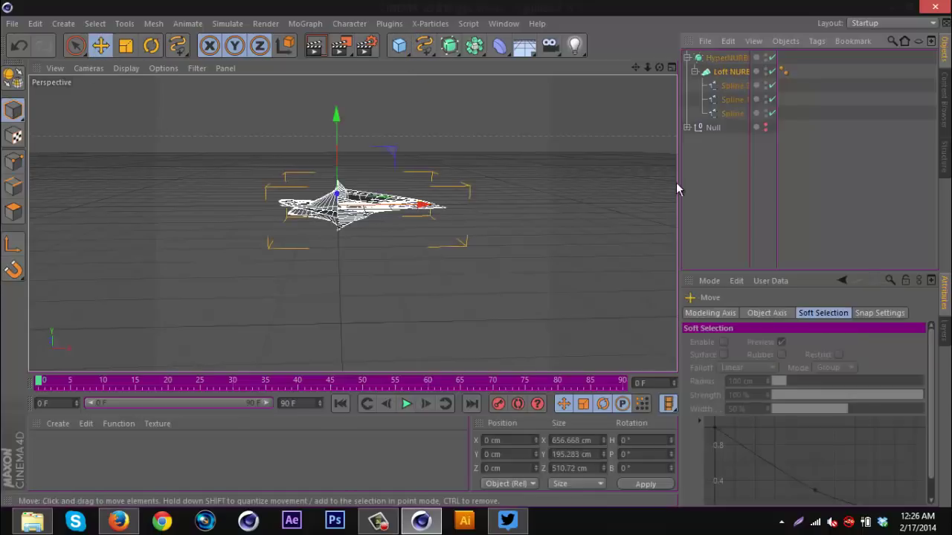
pyautogui.click(697, 188)
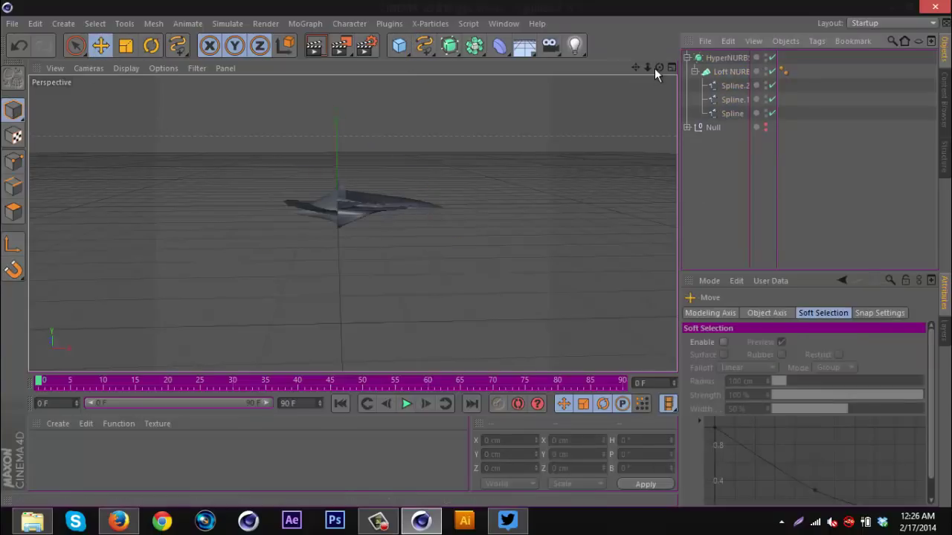
pyautogui.moveTo(655, 67); pyautogui.dragTo(474, 262)
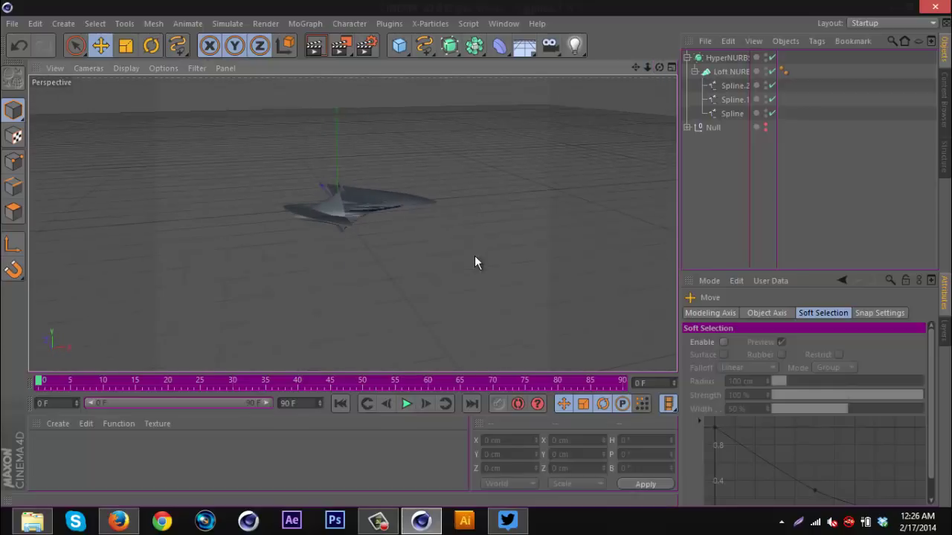
pyautogui.click(732, 86)
pyautogui.moveTo(331, 167); pyautogui.dragTo(334, 81)
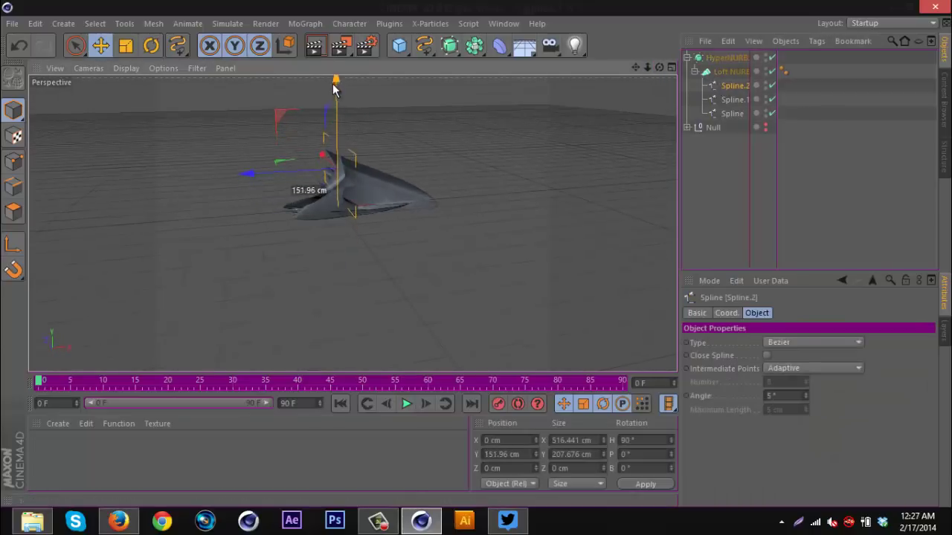
pyautogui.moveTo(255, 174); pyautogui.dragTo(336, 218)
pyautogui.click(732, 98)
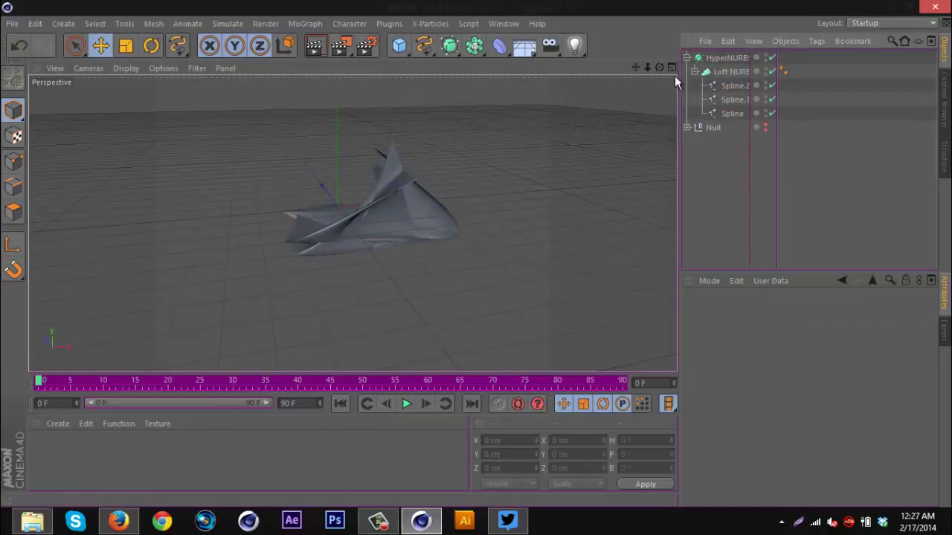
# Collapse the HyperNURBS hierarchy and examine the finished lofted shape from several angles.
pyautogui.click(448, 259)
pyautogui.keyDown('alt'); pyautogui.moveTo(449, 259); pyautogui.dragTo(478, 256); pyautogui.keyUp('alt')
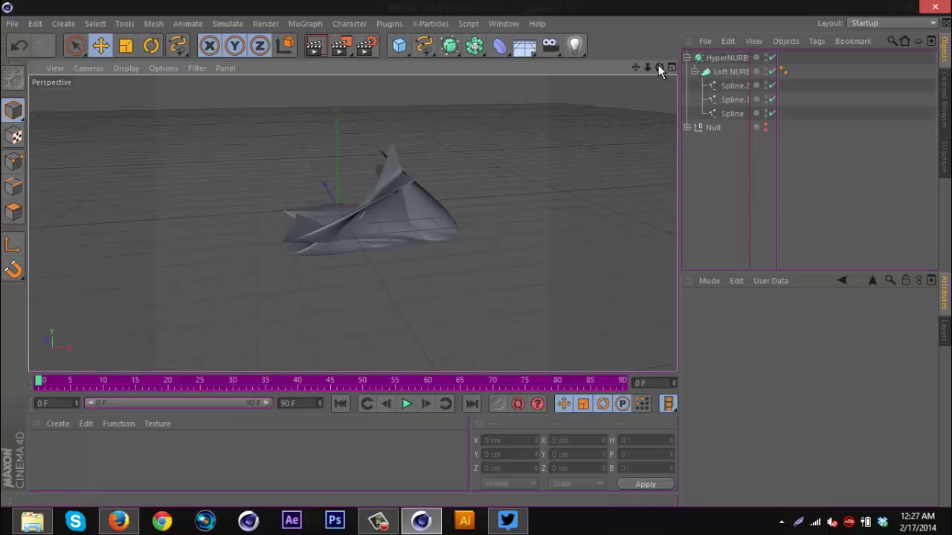
pyautogui.click(688, 58)
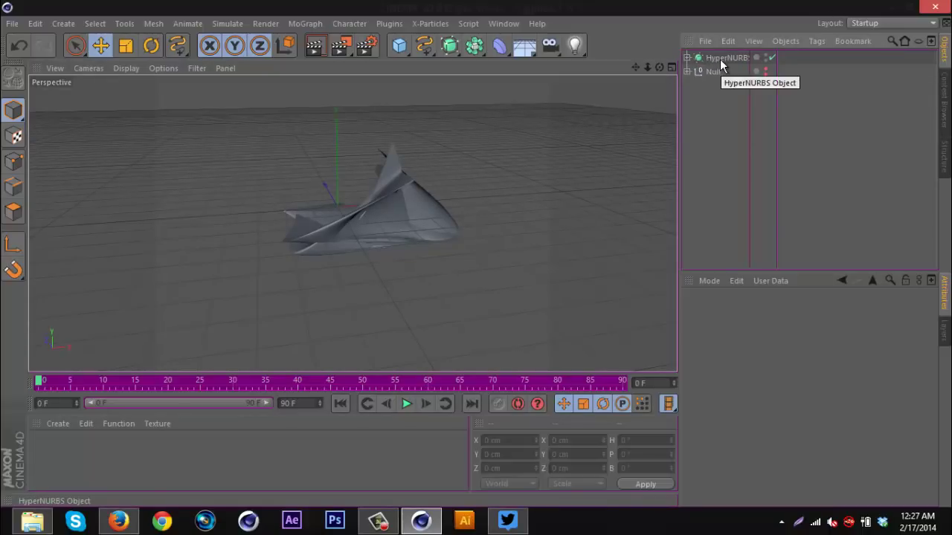
pyautogui.click(720, 59)
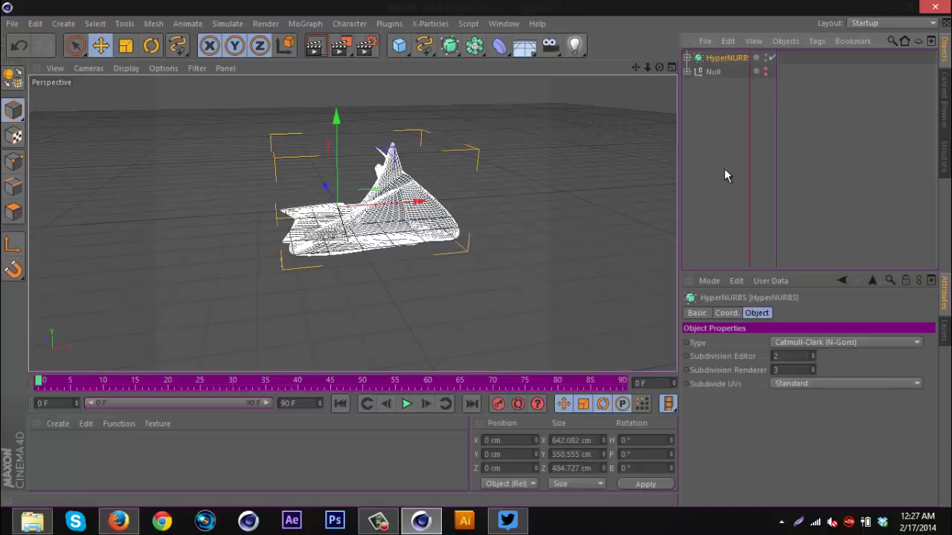
pyautogui.moveTo(657, 68); pyautogui.dragTo(757, 145)
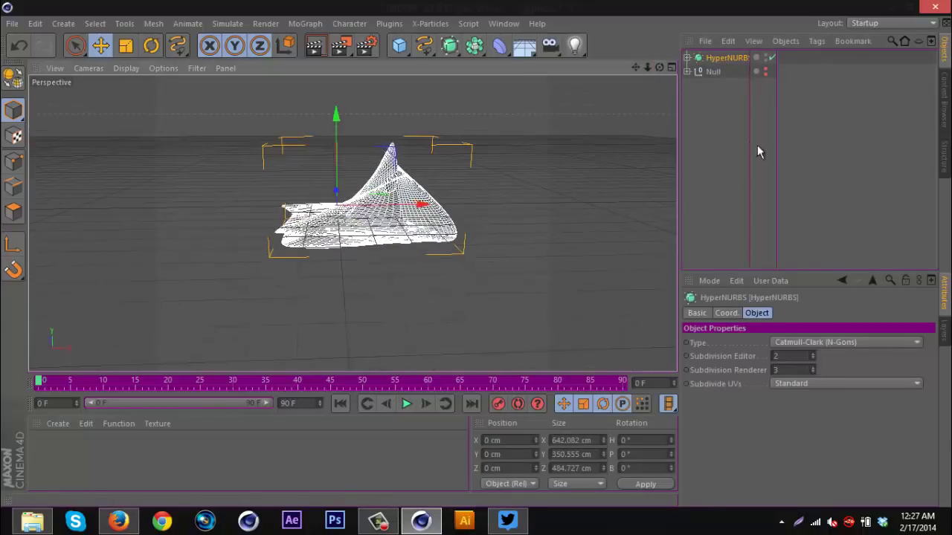
pyautogui.click(743, 128)
pyautogui.moveTo(658, 68); pyautogui.dragTo(473, 252)
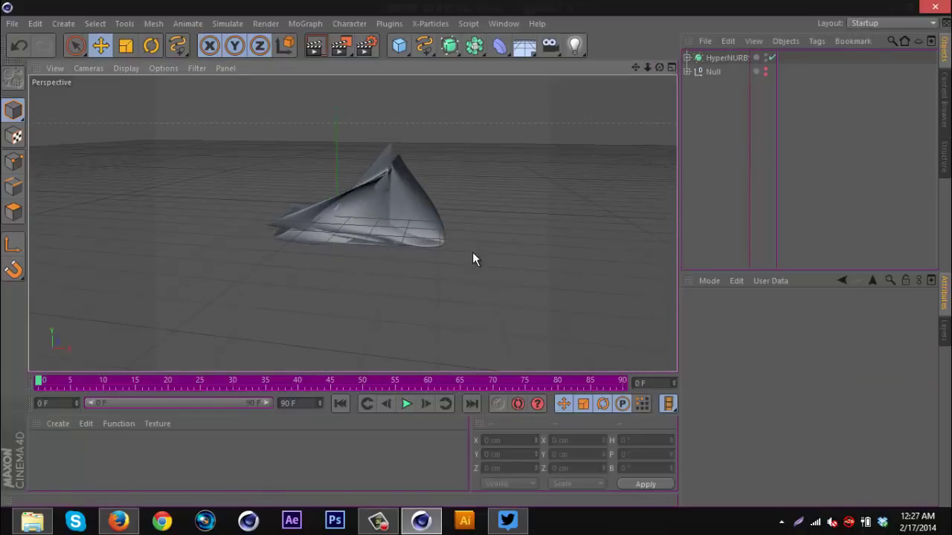
pyautogui.moveTo(658, 66); pyautogui.dragTo(474, 254)
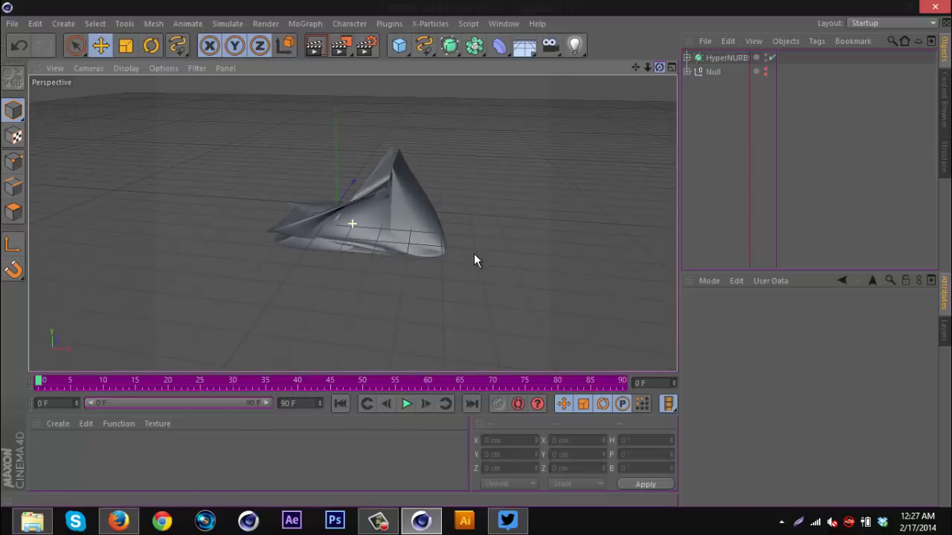
pyautogui.moveTo(473, 256); pyautogui.dragTo(479, 253)
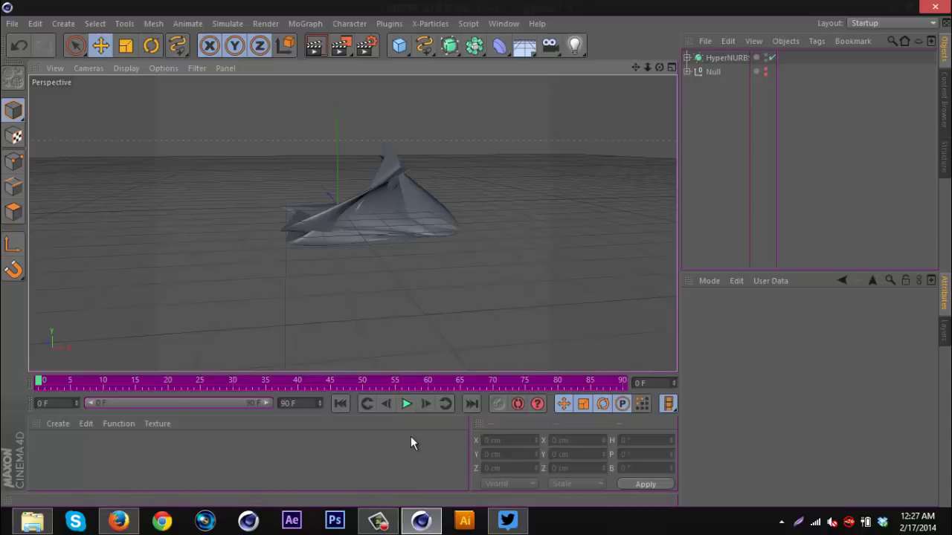
pyautogui.click(380, 524)
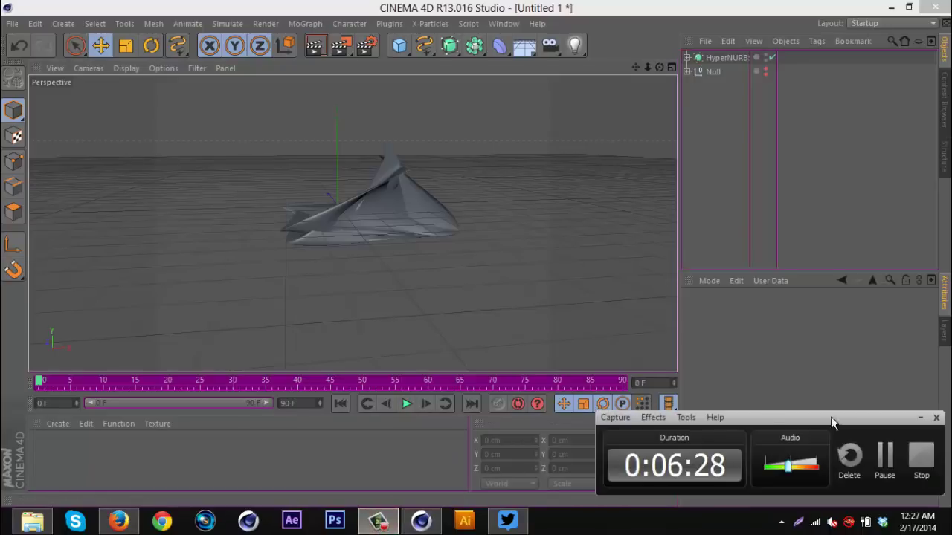